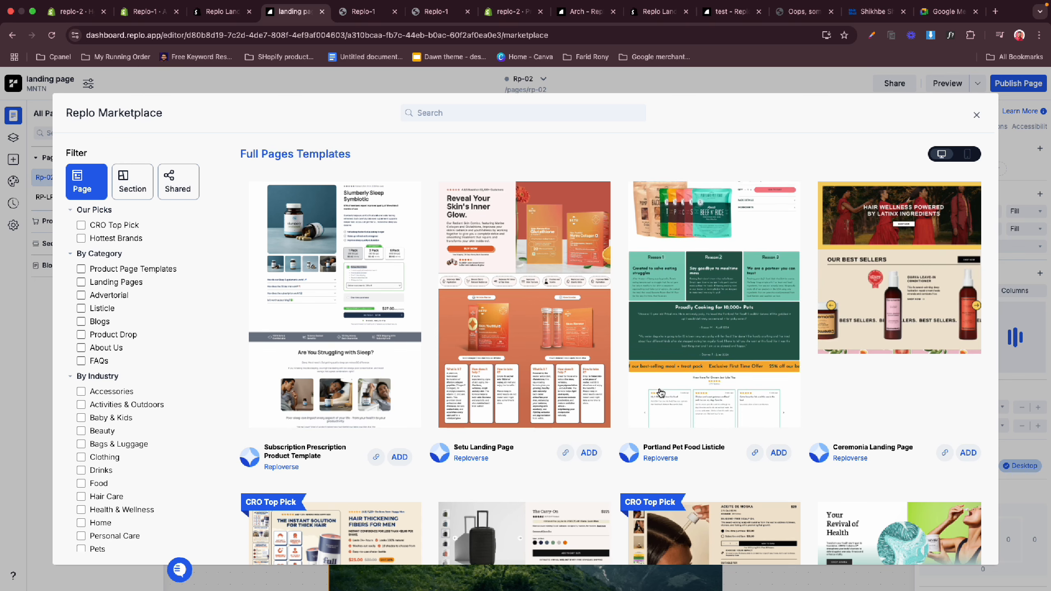
- Create a blank page named "Rp-Lp 3" with the Hide Header/Footer option, dismissing the template marketplace
left_click(975, 118)
left_click(150, 157)
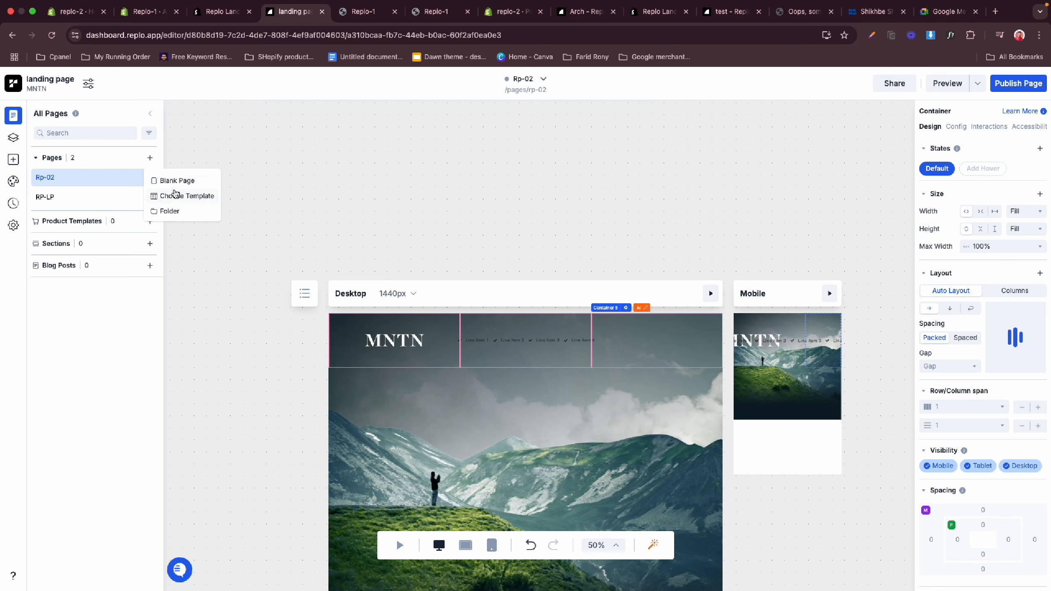
left_click(182, 179)
left_click(431, 169)
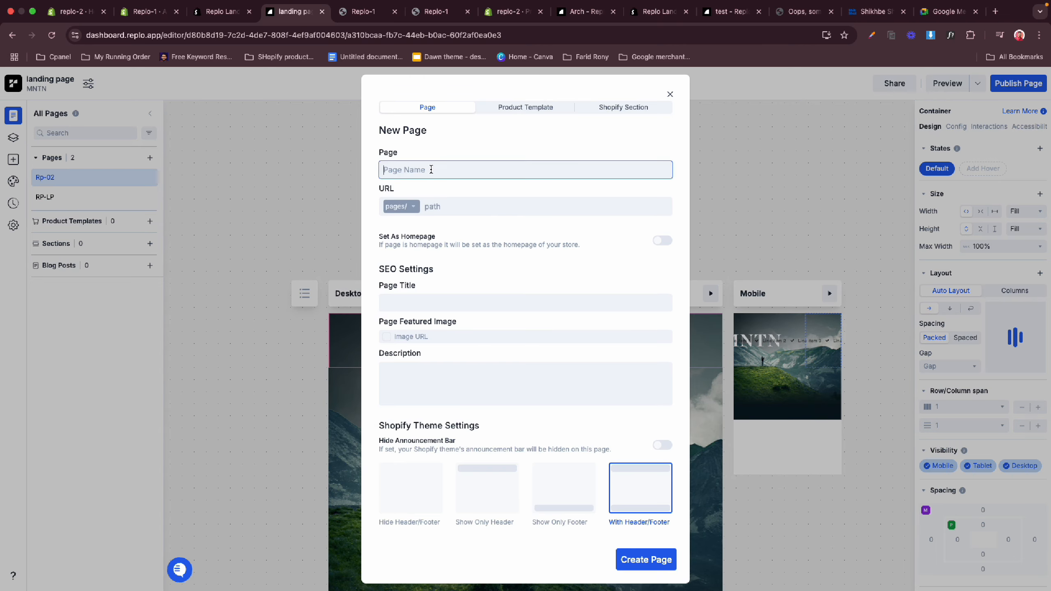
type("Rp-Lp 3")
left_click(405, 494)
left_click(637, 560)
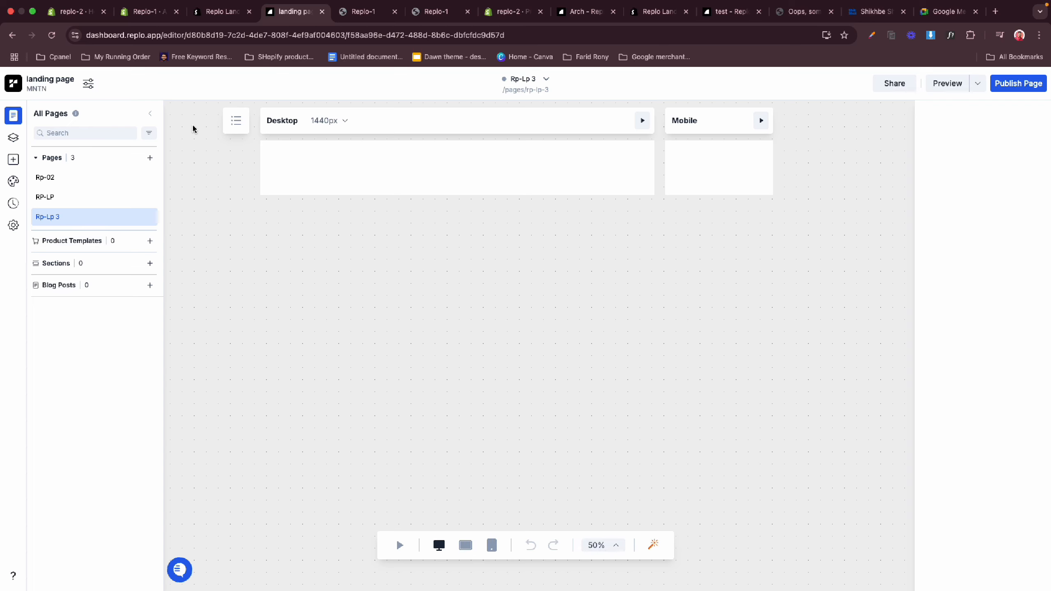
- Show the Tablet device preview on the canvas and hide it again
left_click(236, 121)
left_click(241, 186)
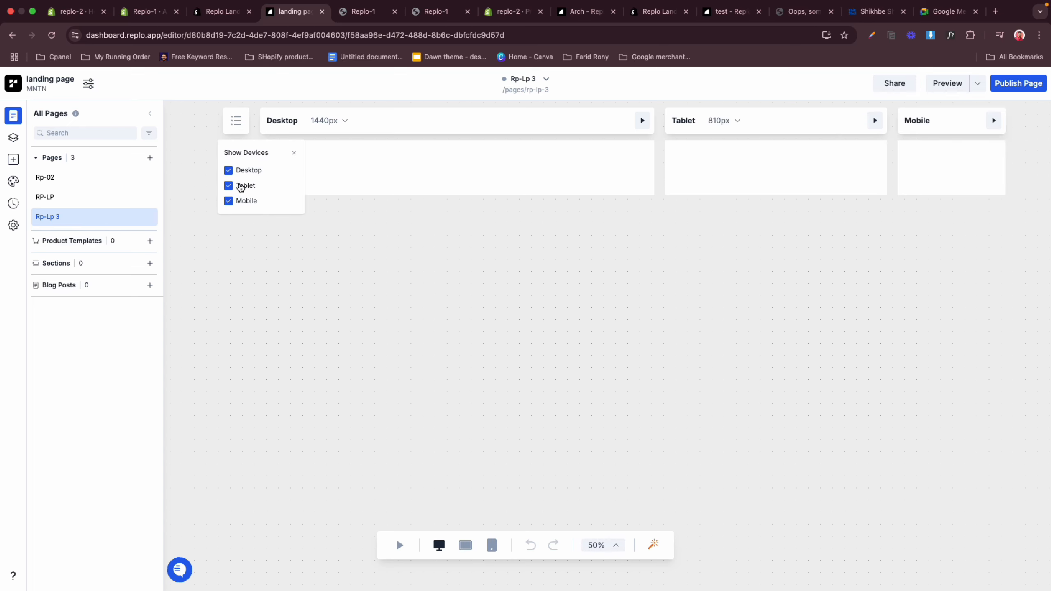
left_click(657, 294)
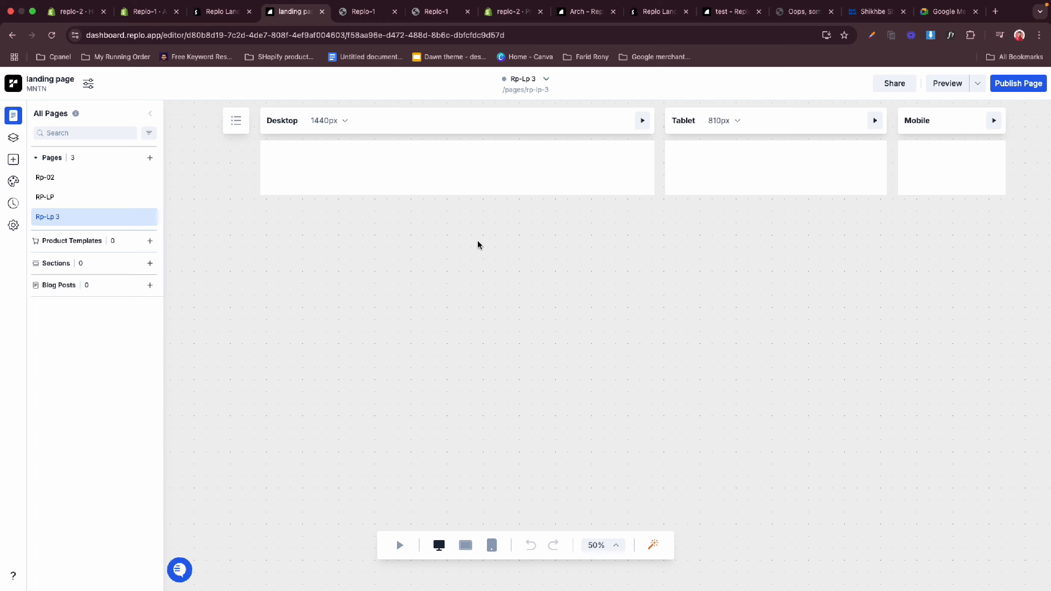
left_click(234, 129)
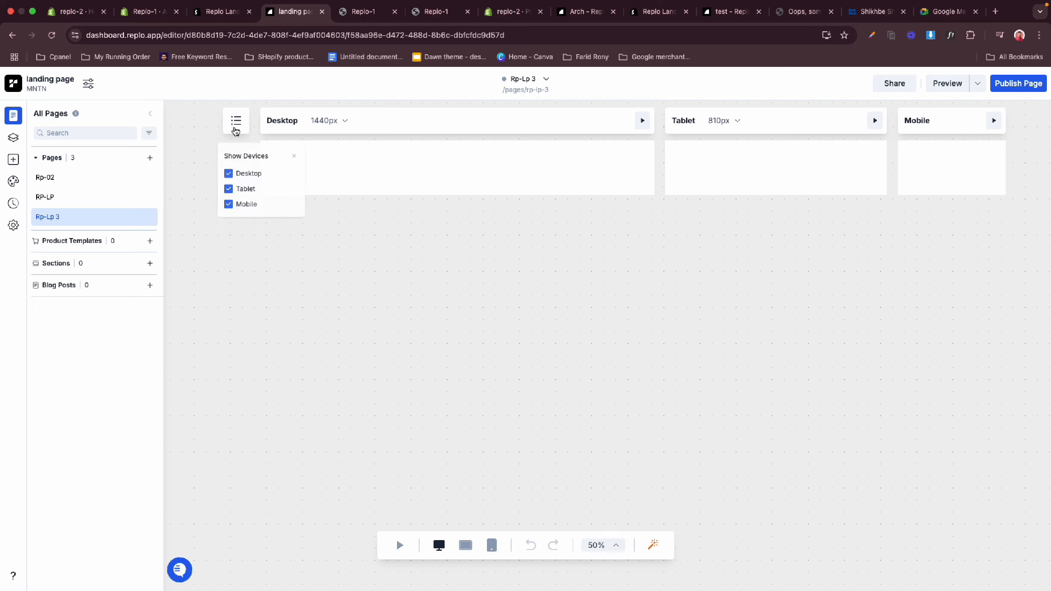
left_click(234, 186)
left_click(461, 285)
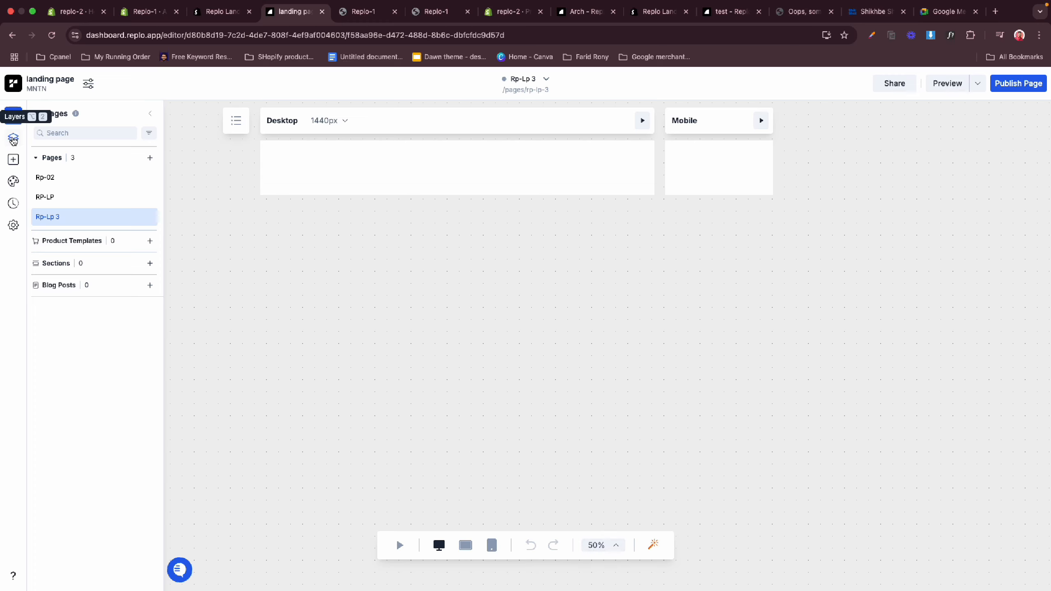
- Add a Container component to the empty desktop page canvas
left_click(13, 138)
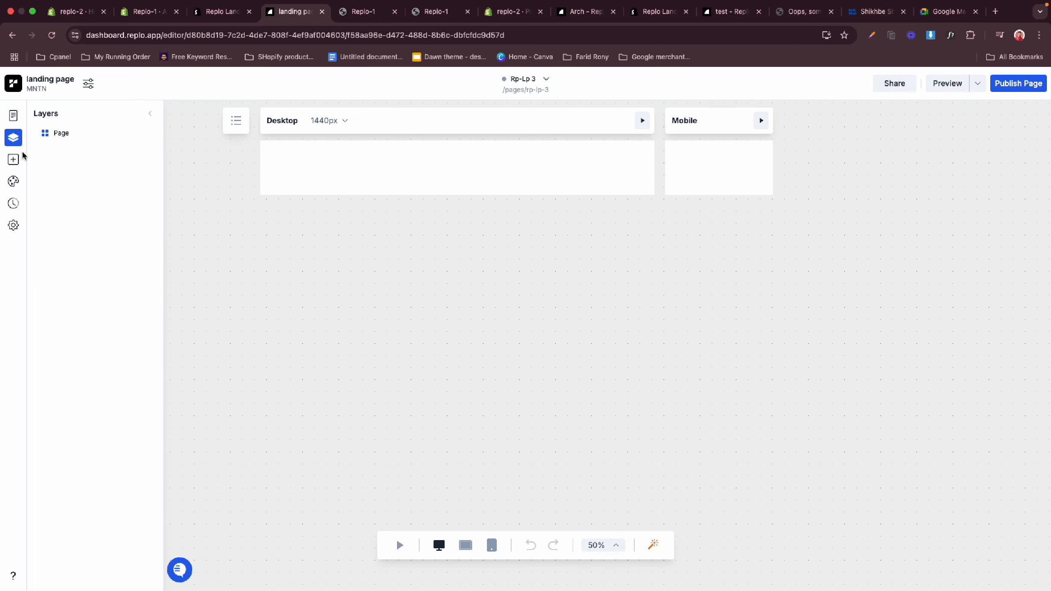
left_click(13, 160)
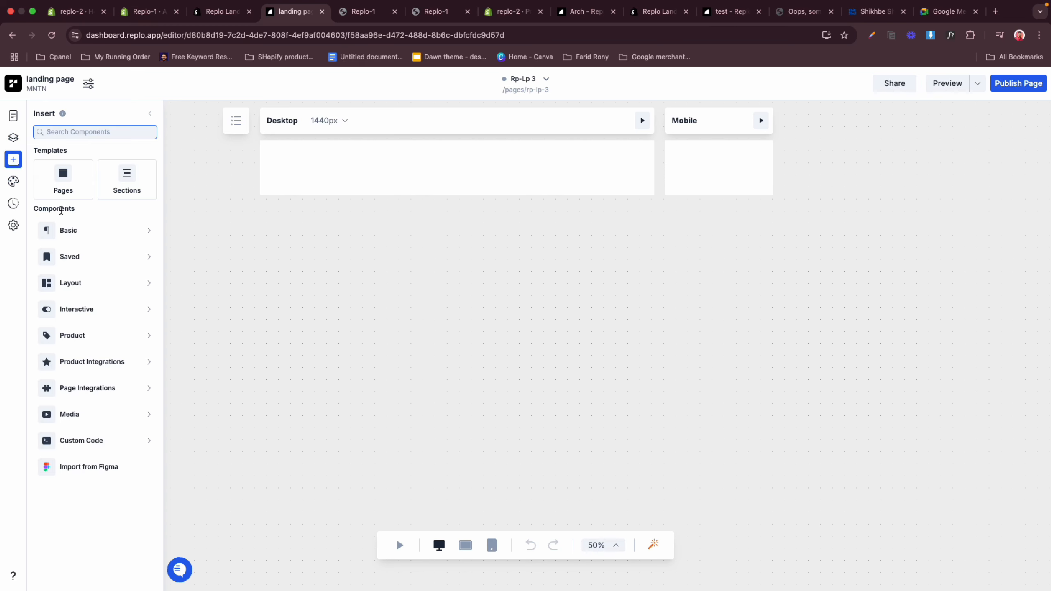
mouse_move(88, 243)
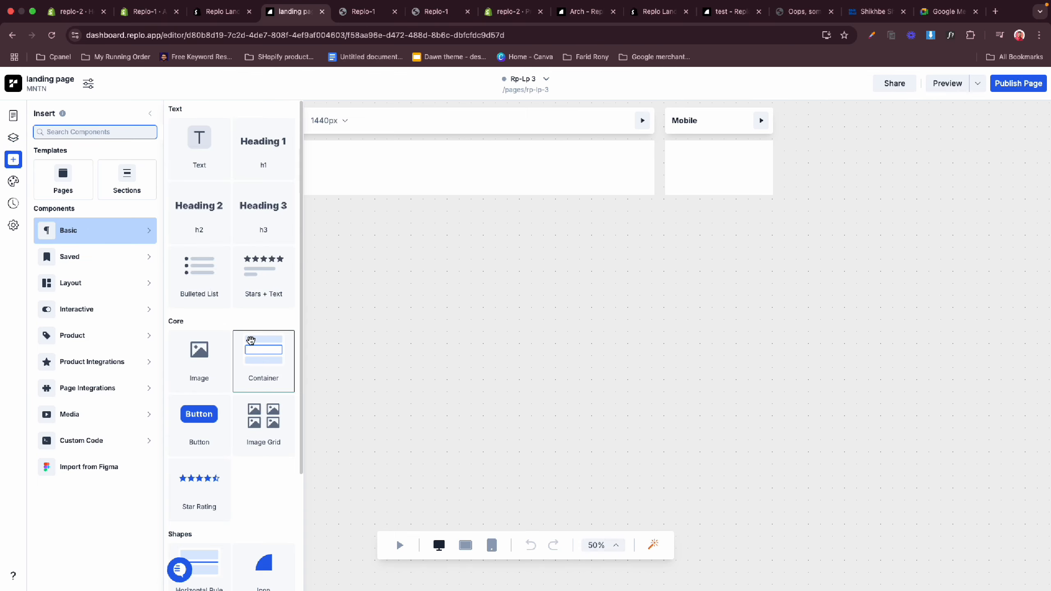
left_click_drag(252, 351, 364, 179)
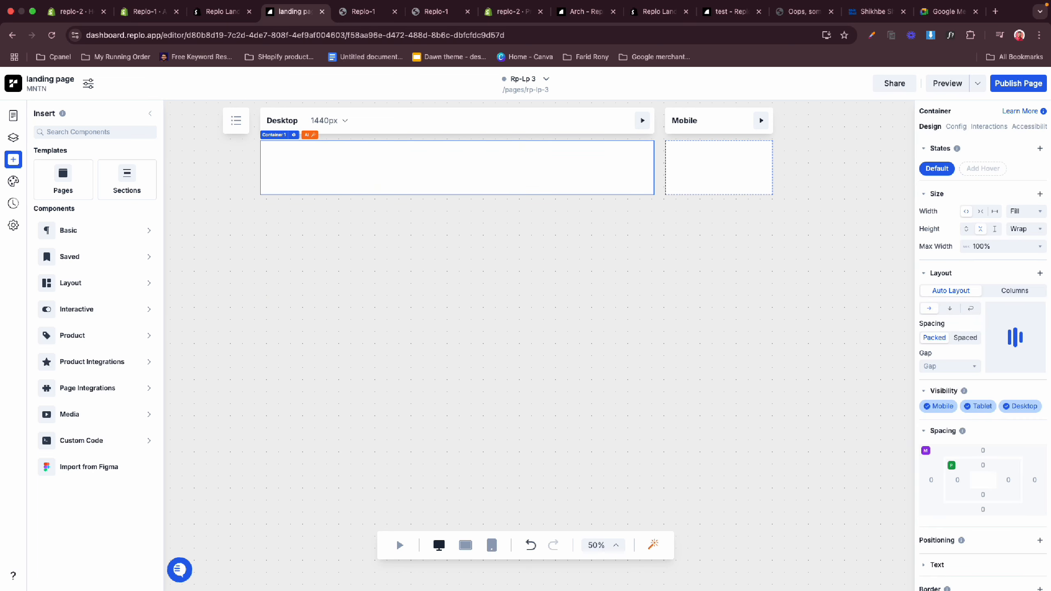
- Switch to the MNTN landing page design in Figma and examine its header and hero section up close
left_click_drag(154, 170, 276, 12)
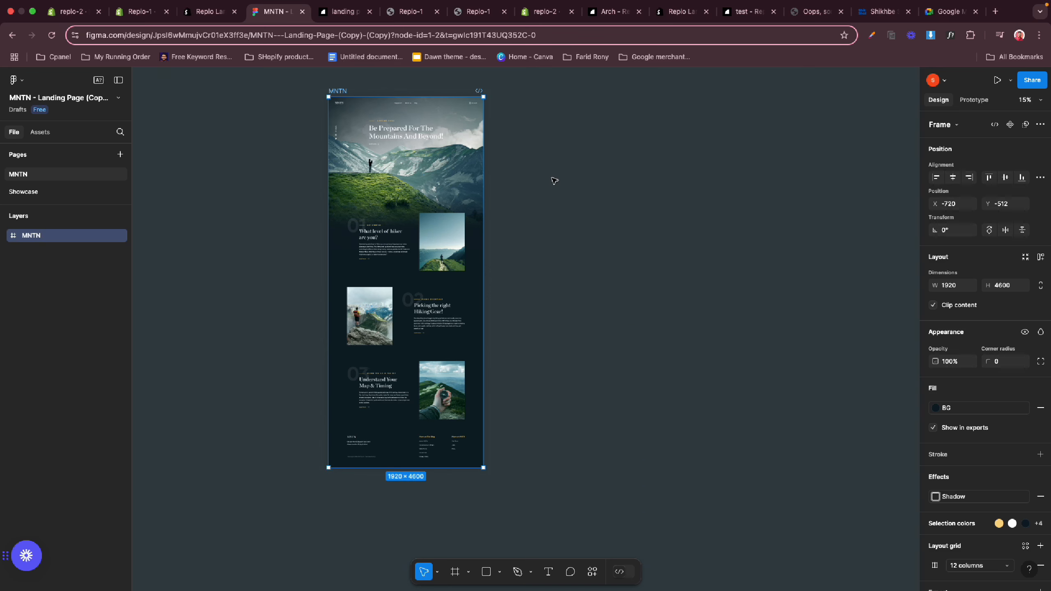
scroll(521, 200, "up", 2)
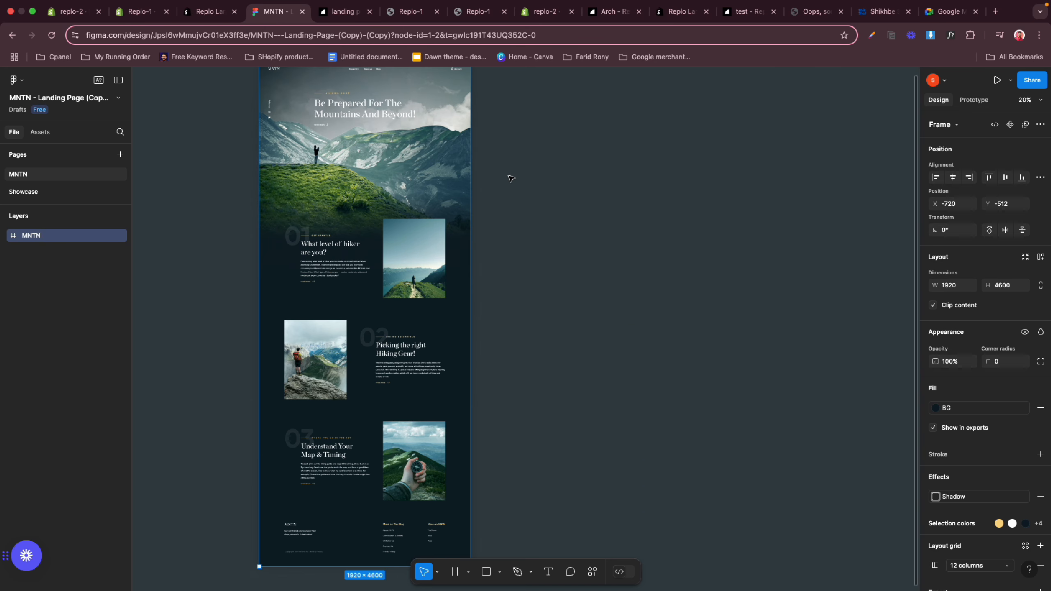
scroll(511, 178, "up", 2)
left_click(414, 119)
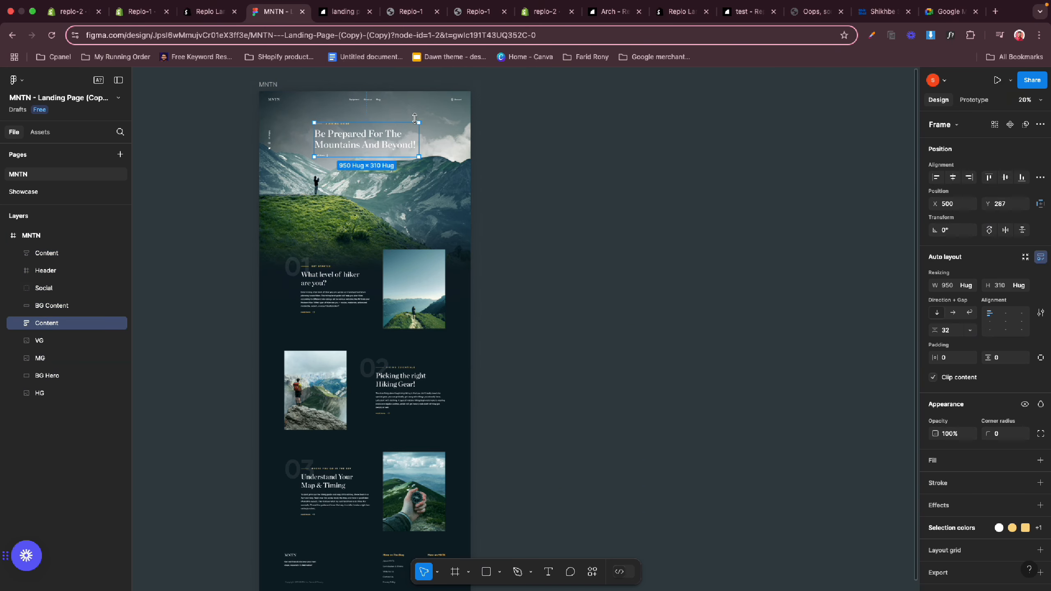
left_click(530, 139)
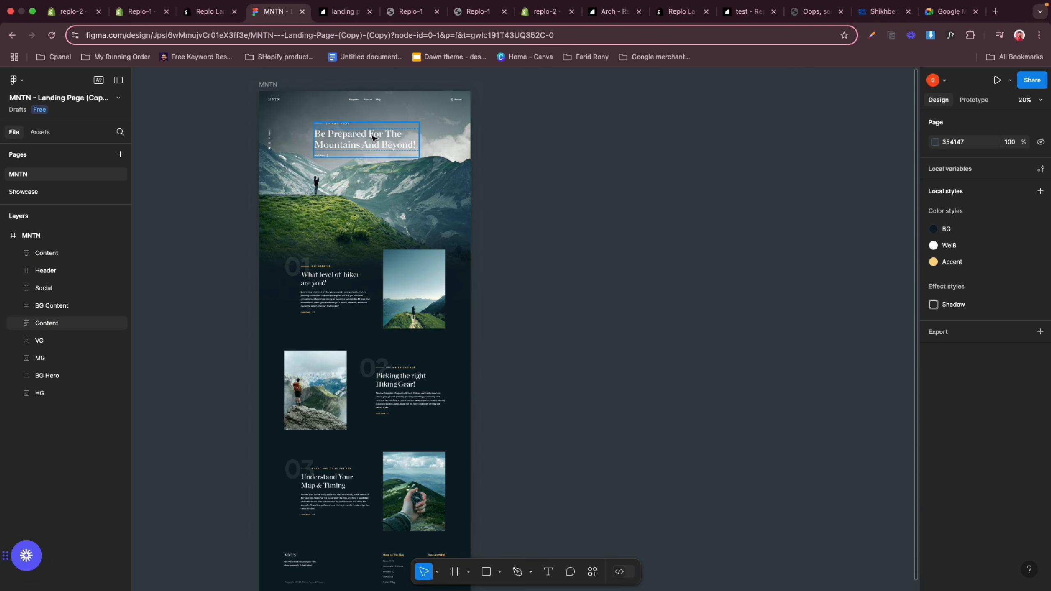
scroll(226, 151, "up", 2)
scroll(226, 150, "up", 3)
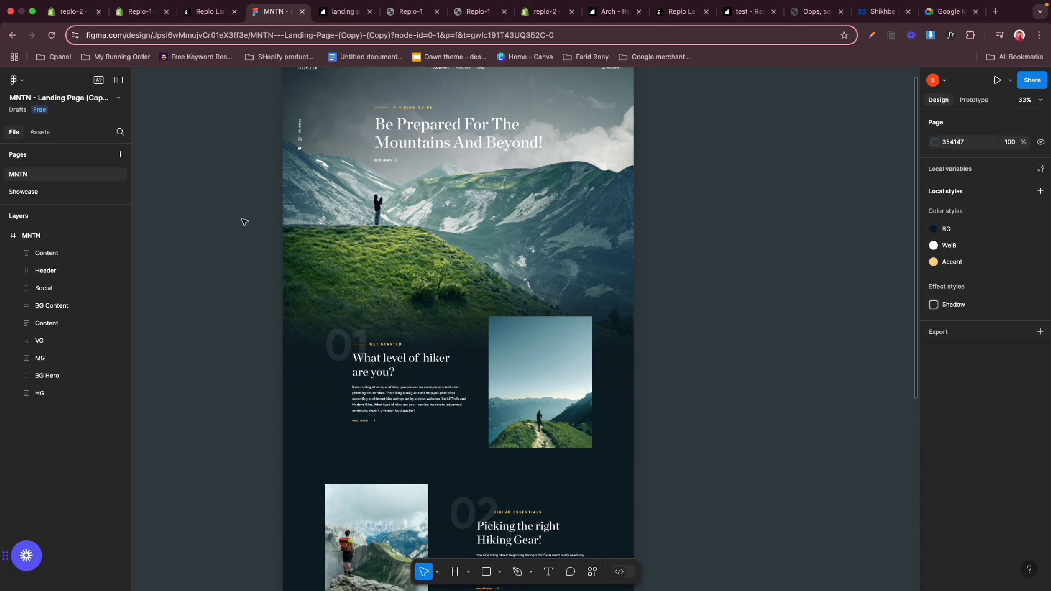
scroll(245, 222, "up", 3)
scroll(245, 222, "up", 3)
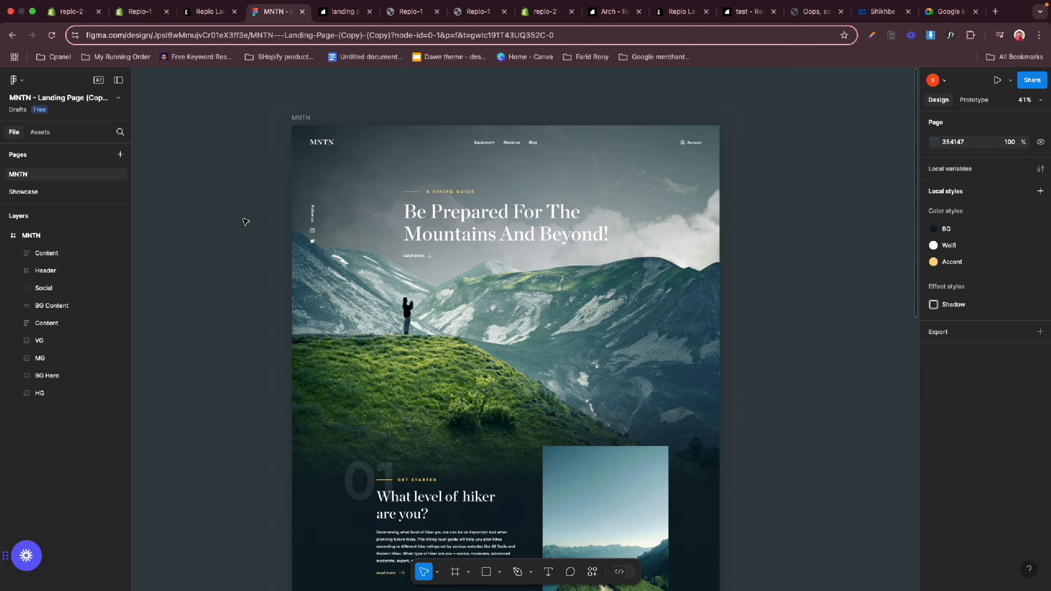
scroll(246, 222, "up", 3)
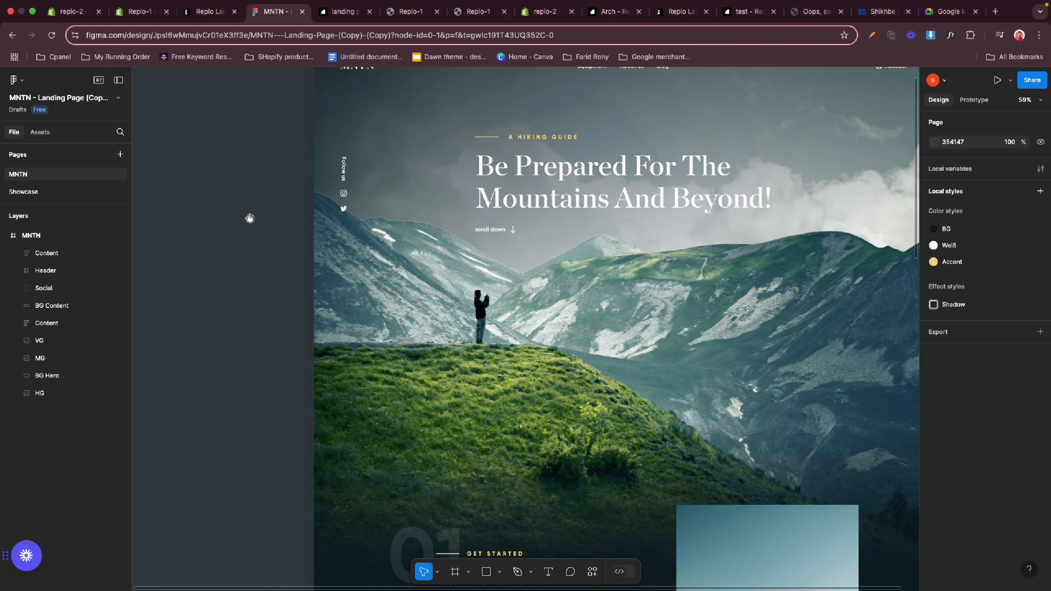
left_click_drag(603, 218, 511, 338)
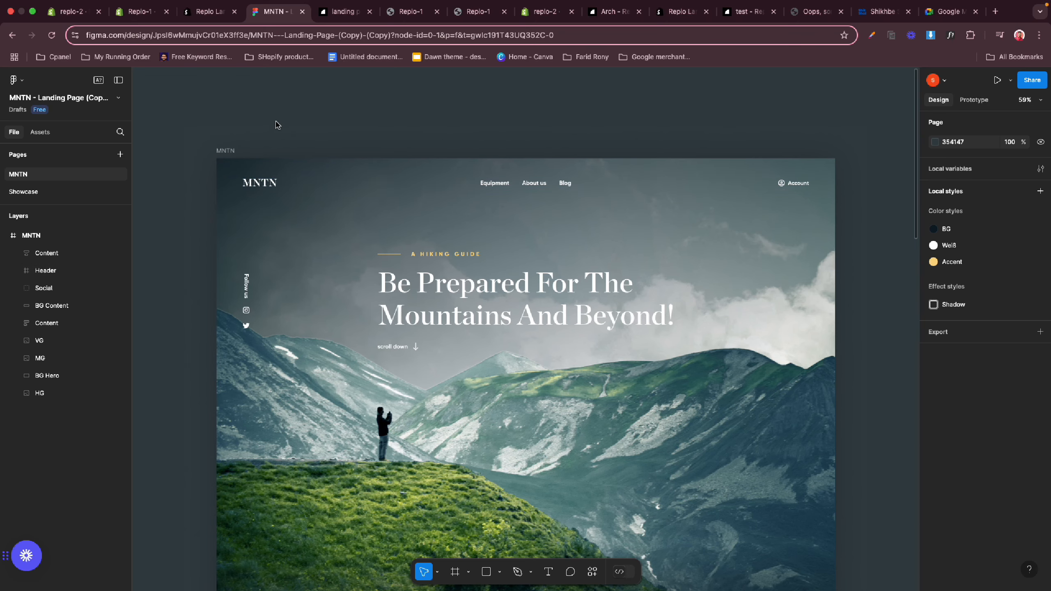
- Return to the Replo editor and place an Image component inside the container
left_click(329, 12)
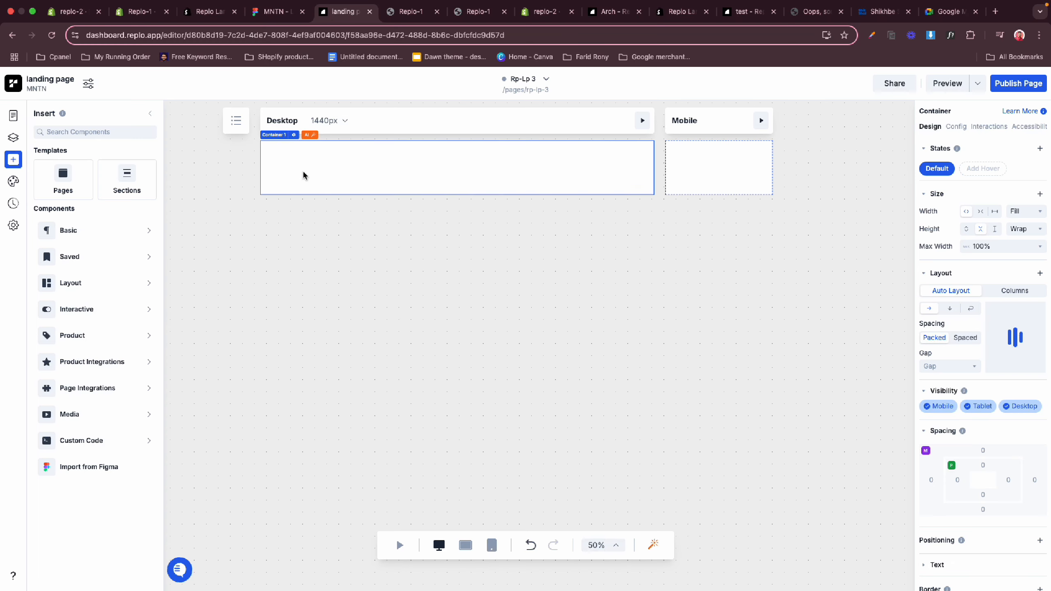
left_click(16, 138)
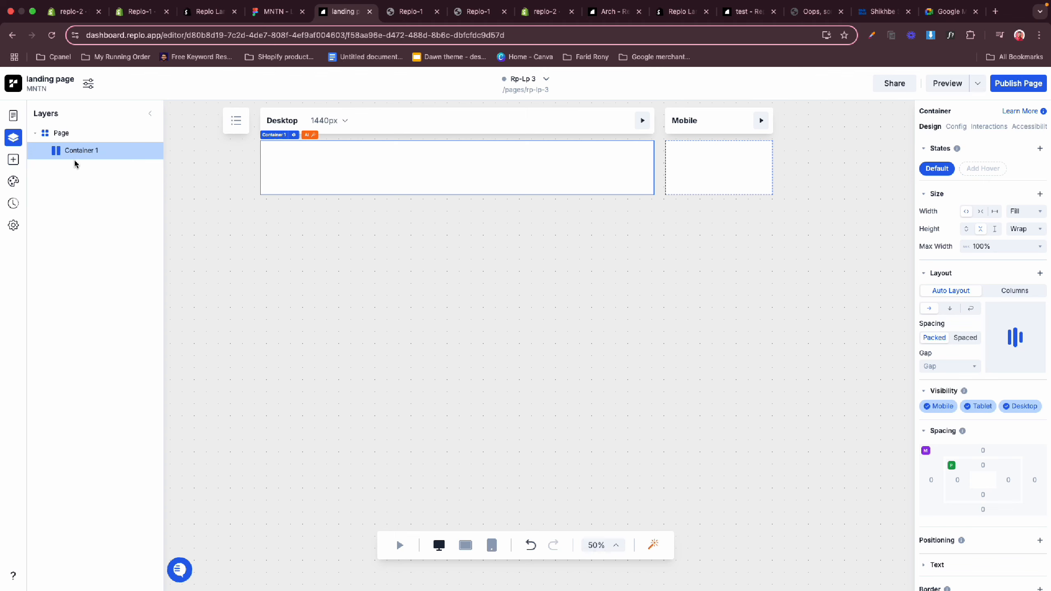
left_click(13, 159)
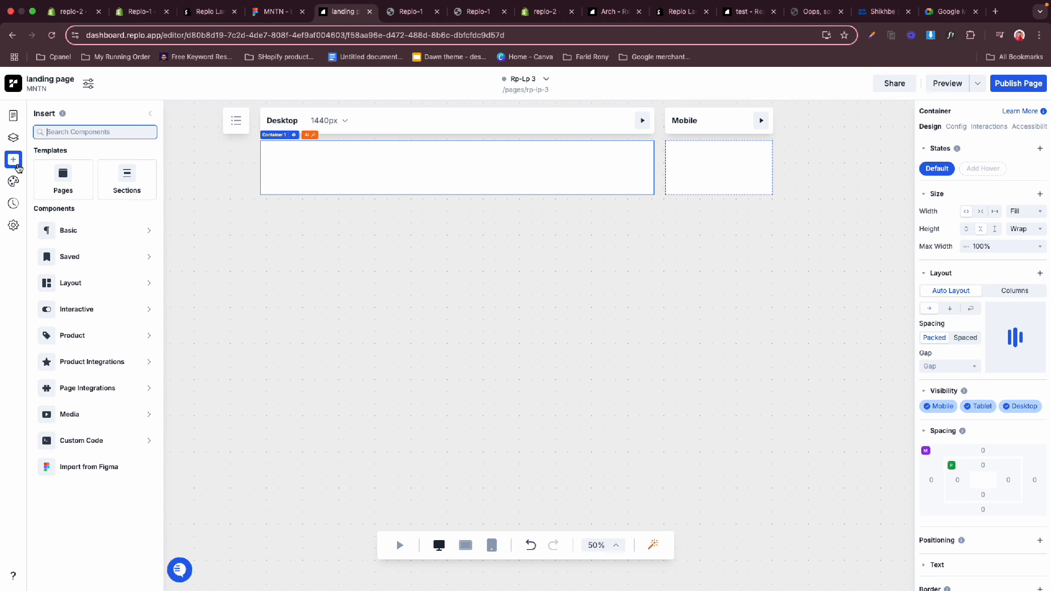
left_click(79, 230)
left_click_drag(202, 362, 387, 169)
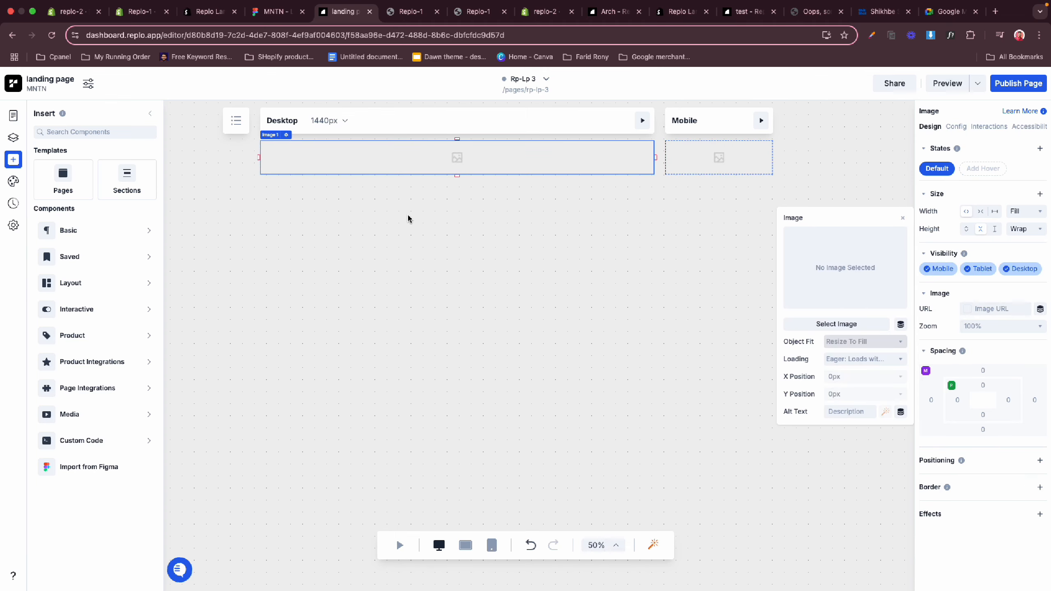
- Assign Group_18_1.png from the asset library files as the image's source
left_click(837, 324)
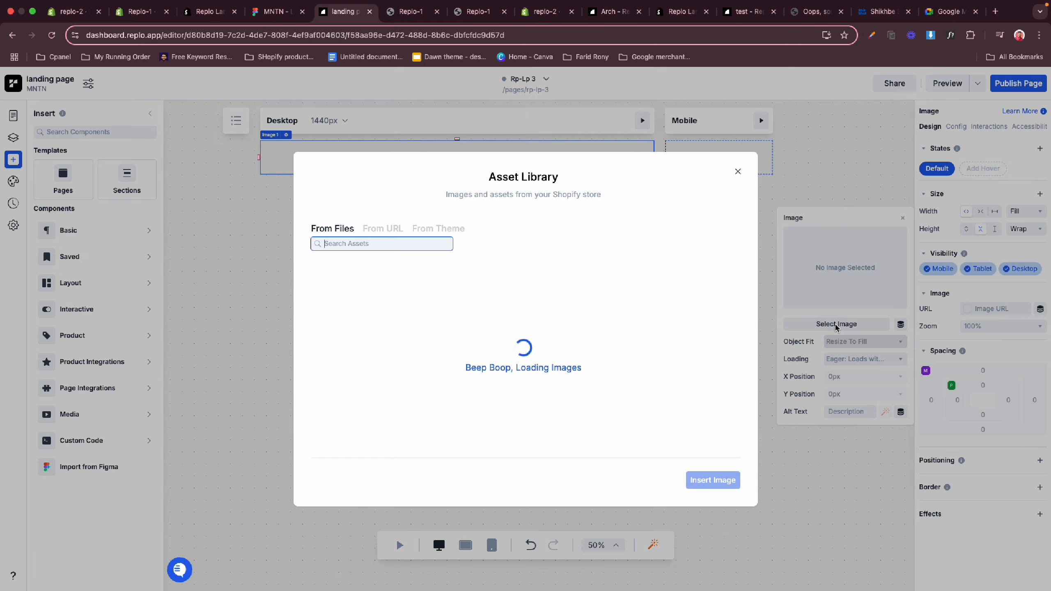
left_click(585, 378)
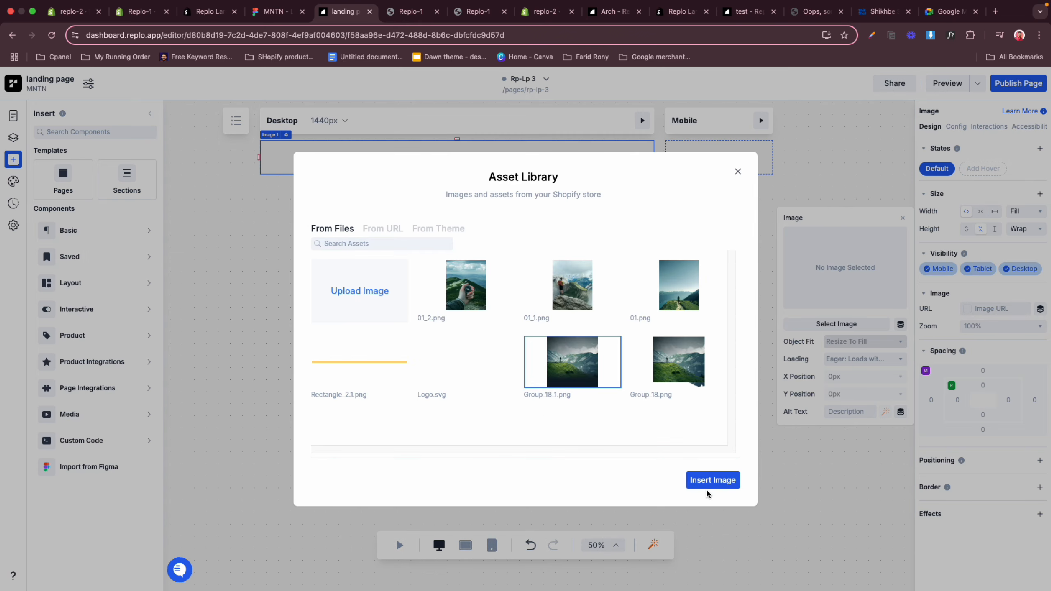
left_click(712, 481)
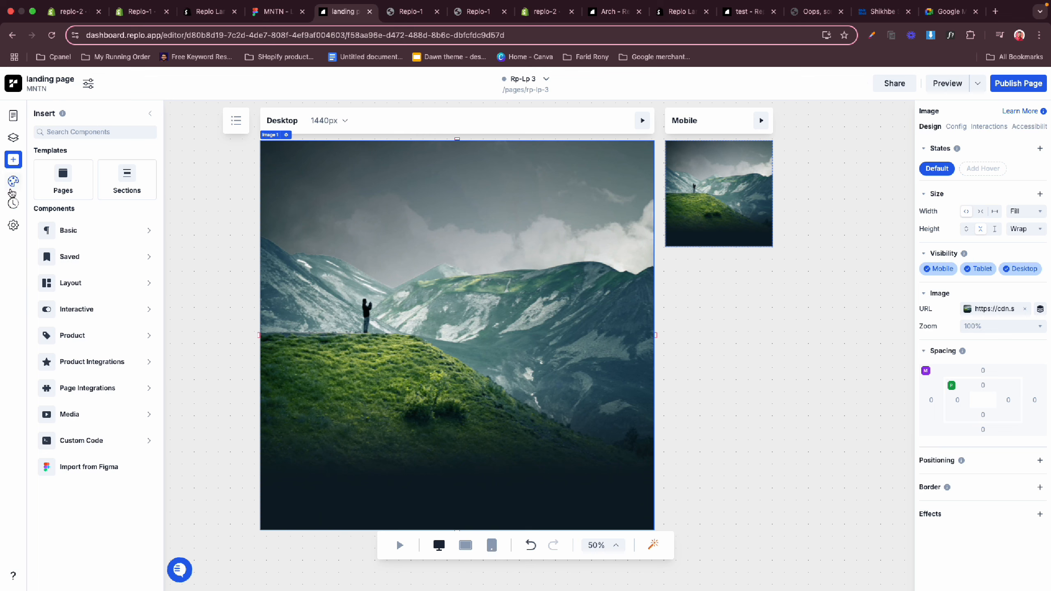
- Add a second container below the hero image inside the first one, and check the header layout in the Figma design
left_click(100, 230)
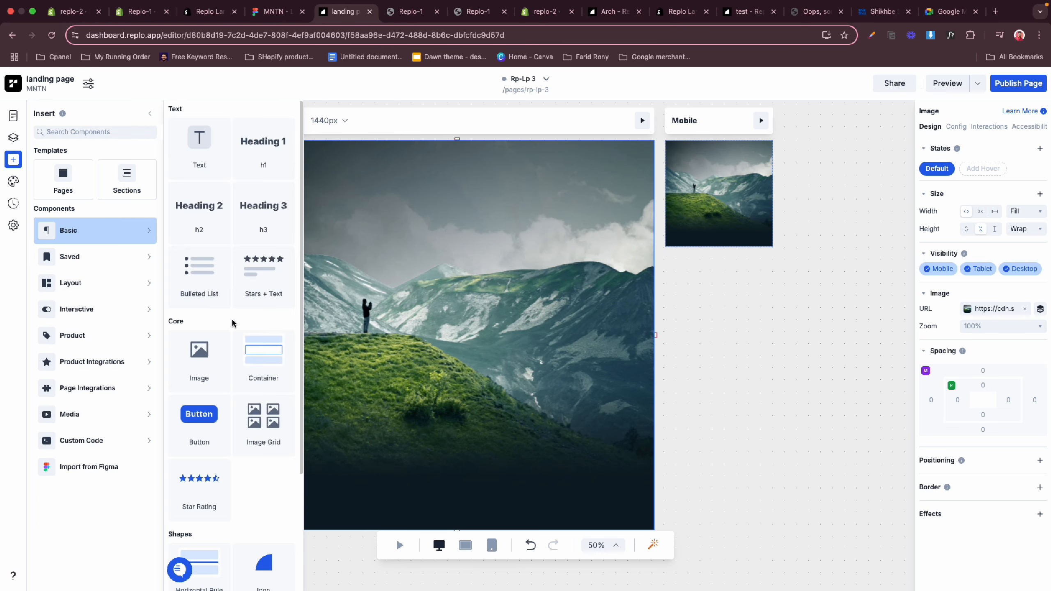
left_click_drag(257, 364, 458, 407)
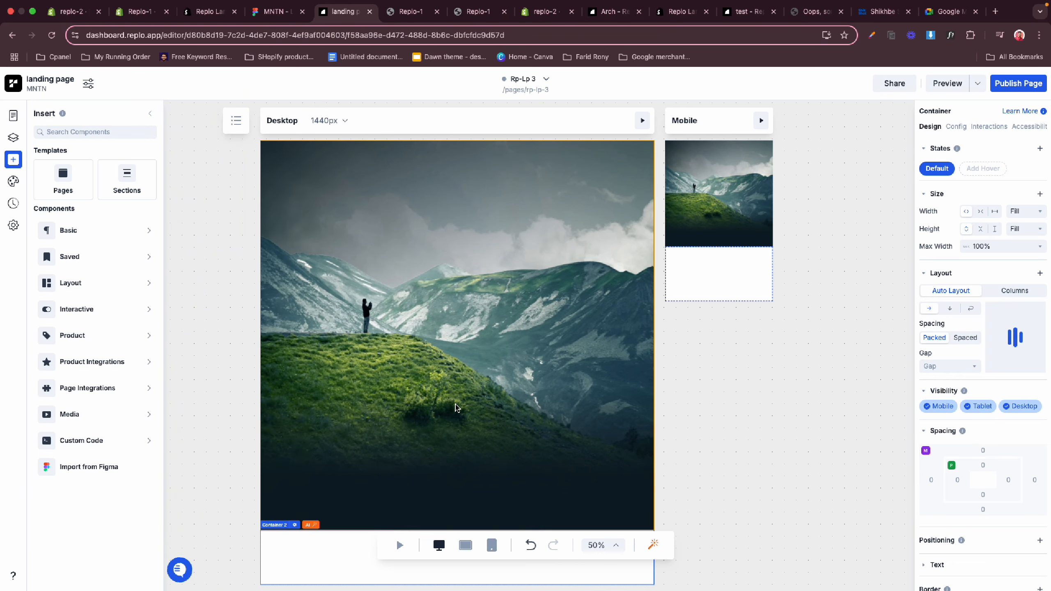
left_click(275, 11)
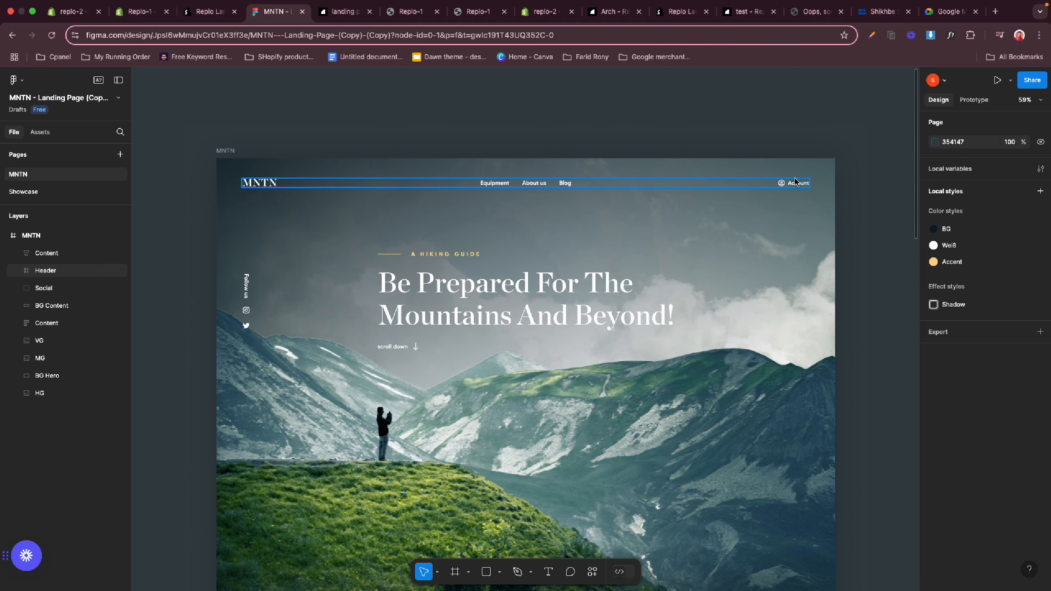
left_click(344, 12)
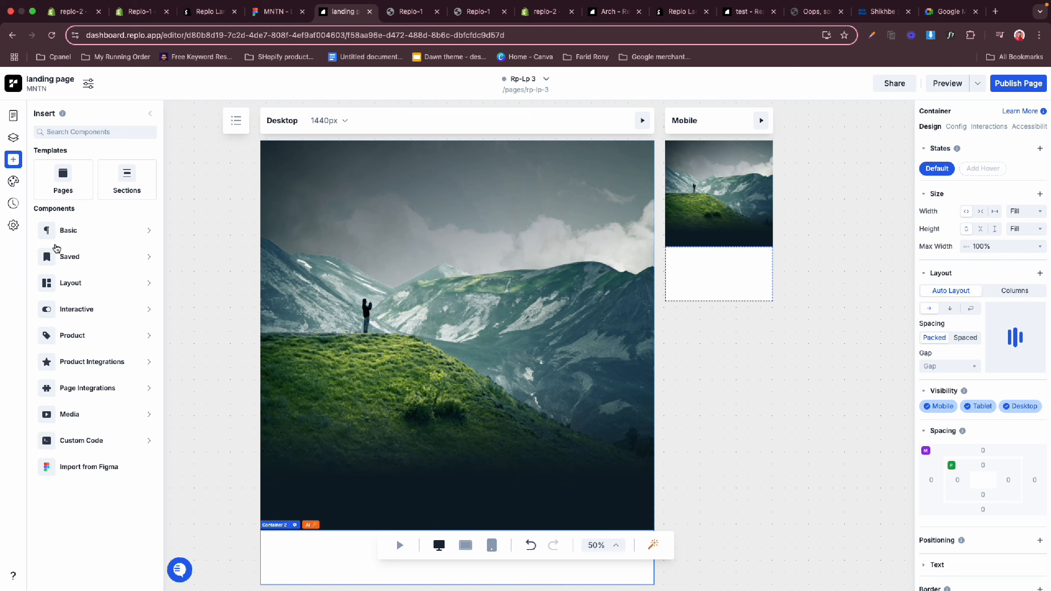
- Add a Position property to the second container and set it to Relative to Container
left_click(14, 143)
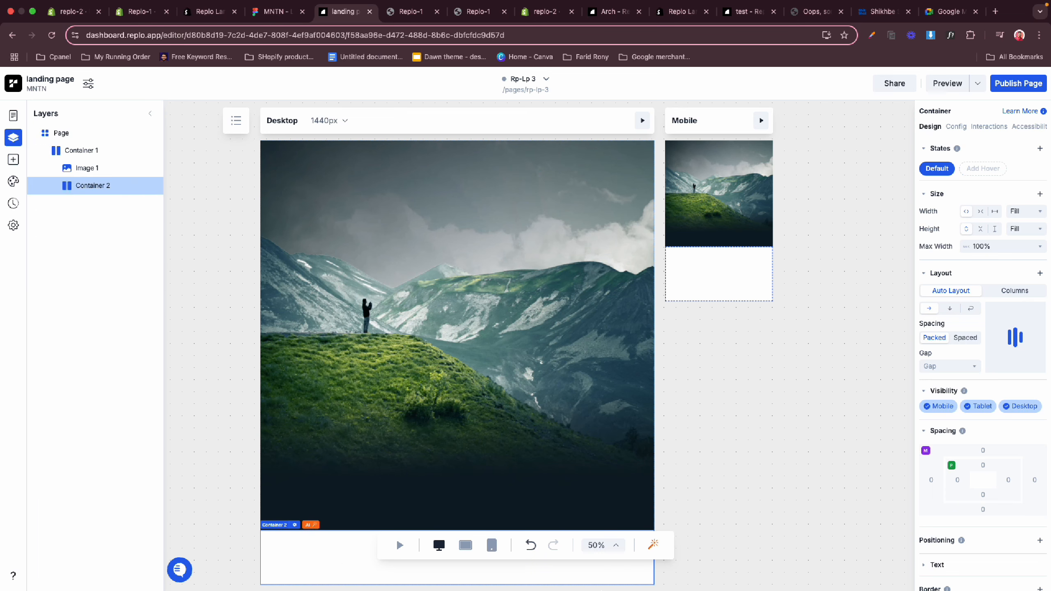
scroll(975, 338, "down", 3)
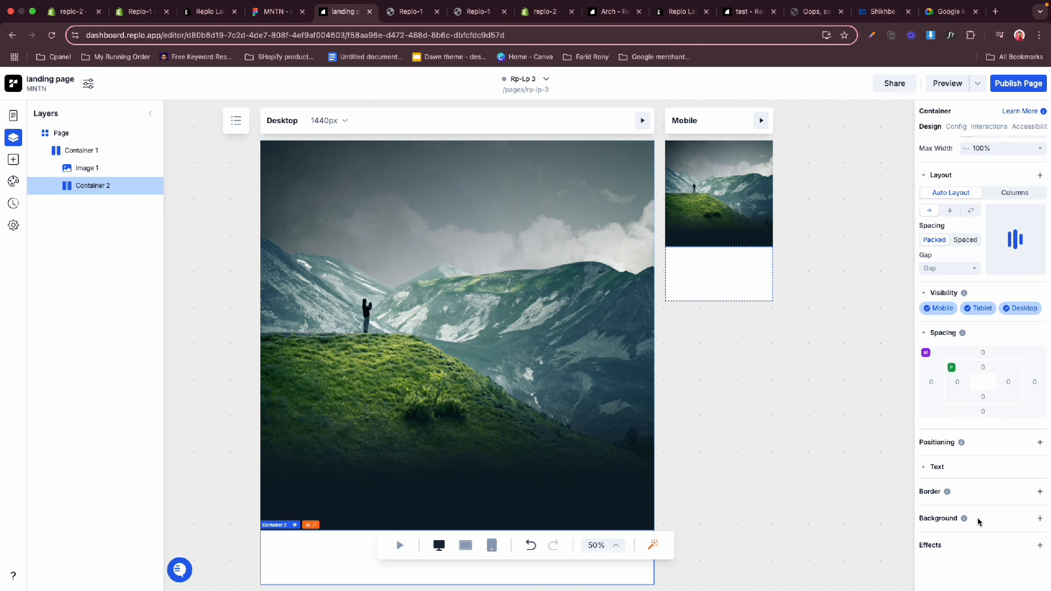
left_click(1041, 442)
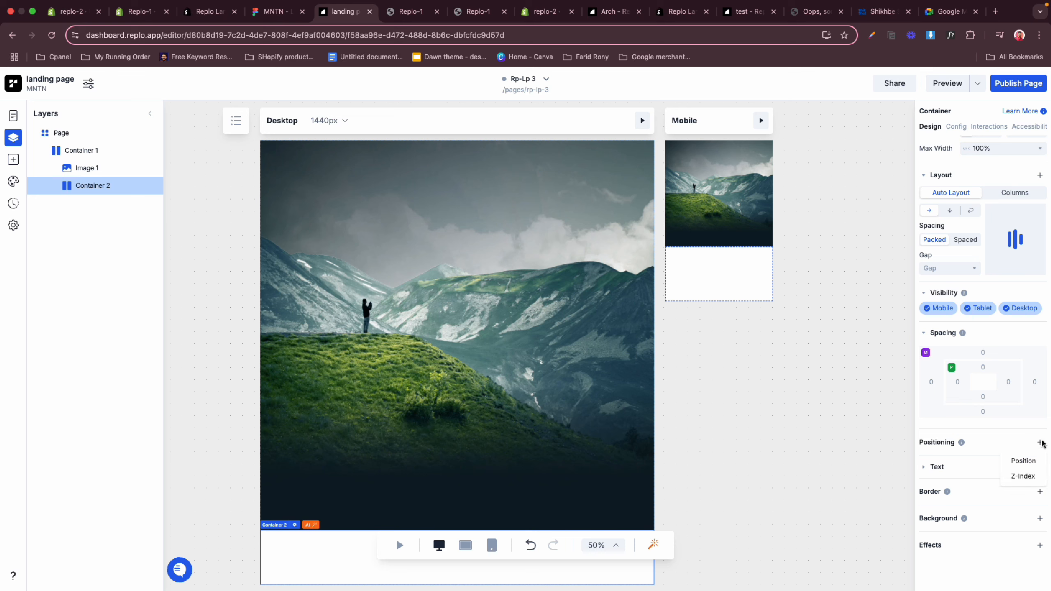
left_click(1025, 460)
left_click(986, 464)
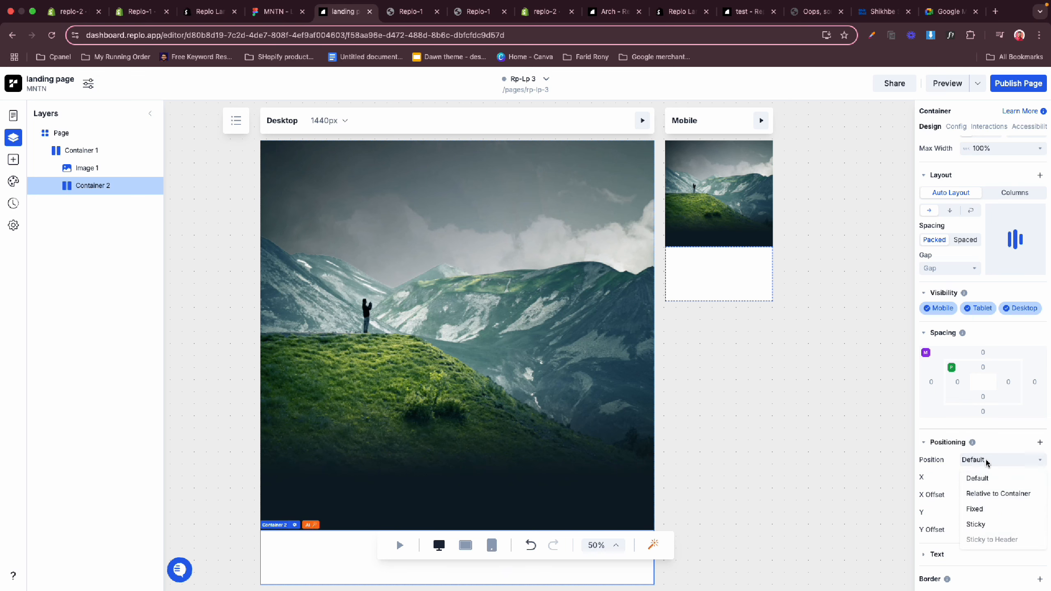
left_click(989, 495)
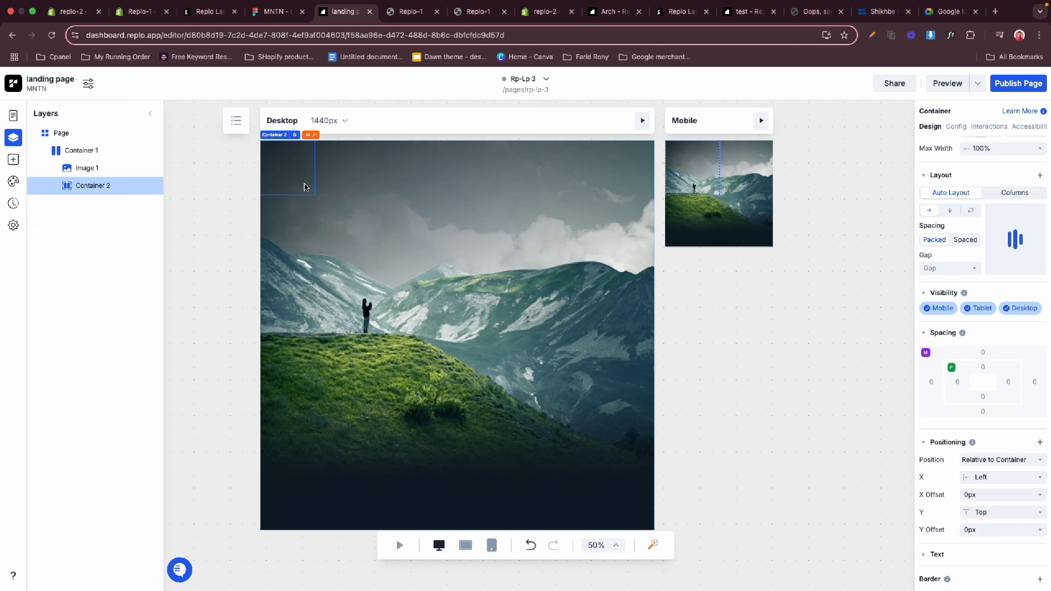
- Set Container 2's layout to three equal columns
left_click(1023, 198)
left_click(964, 267)
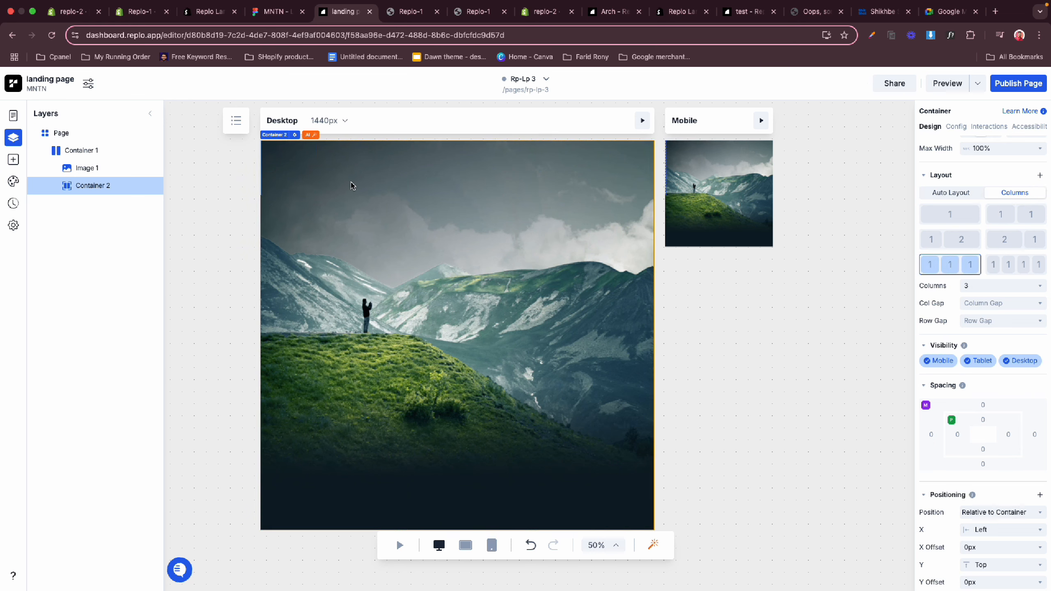
left_click(427, 185)
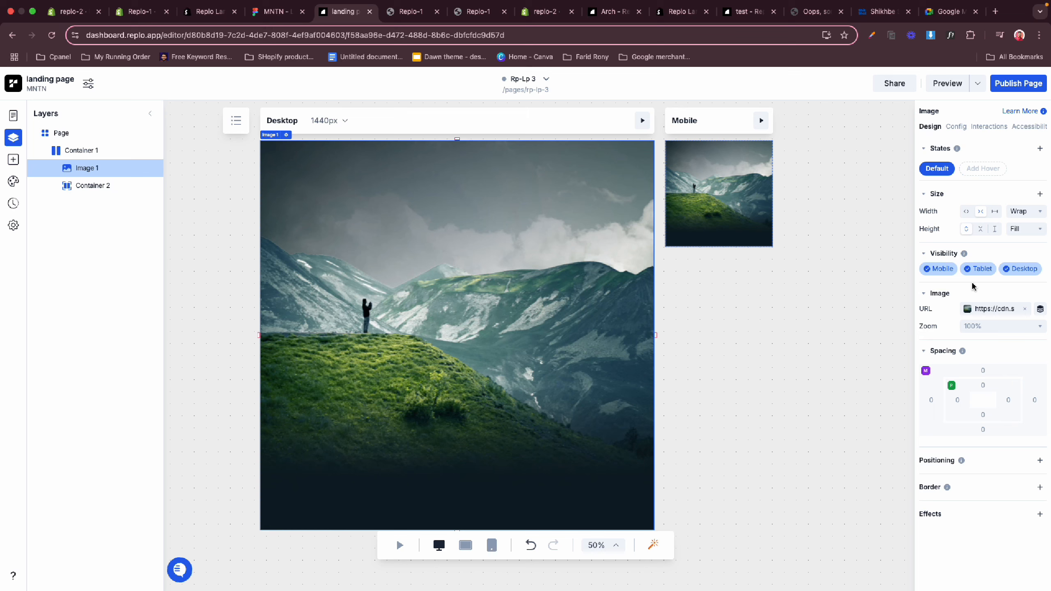
key("Escape")
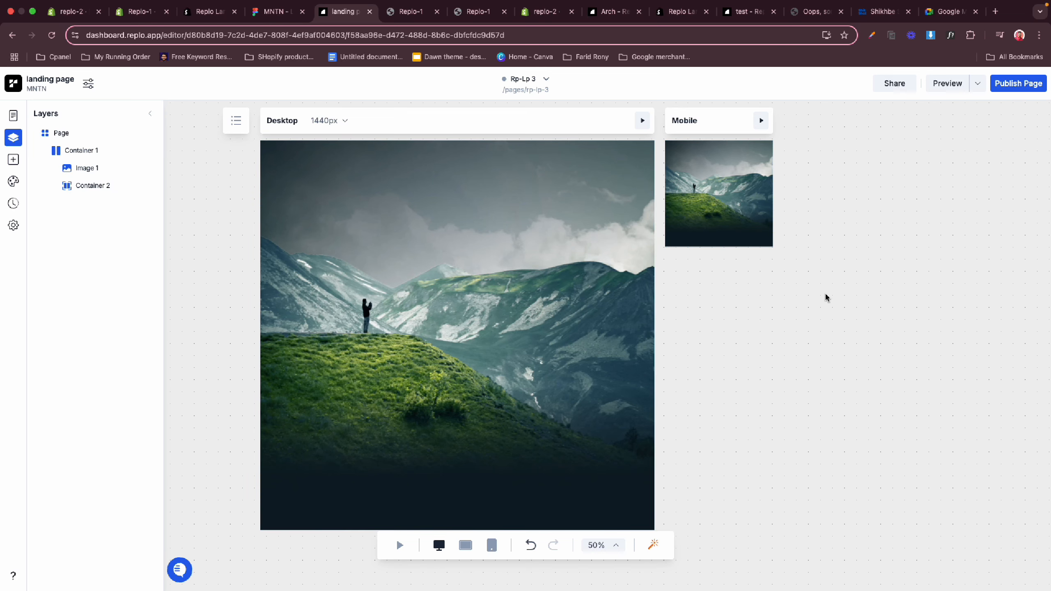
mouse_move(765, 2)
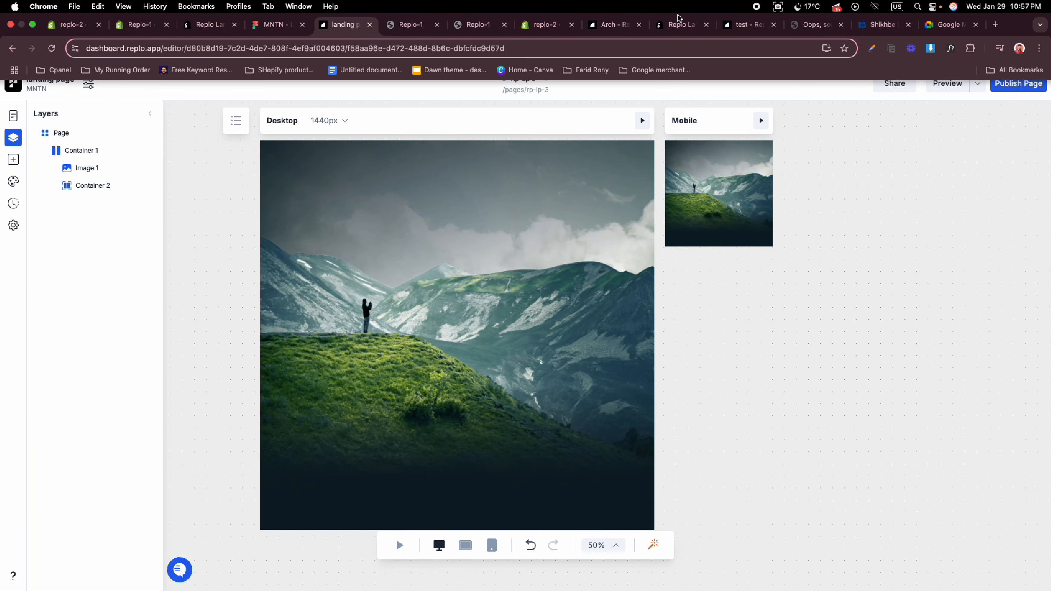
- Insert a Basic Image component at the top of the desktop canvas for the header logo
left_click(155, 187)
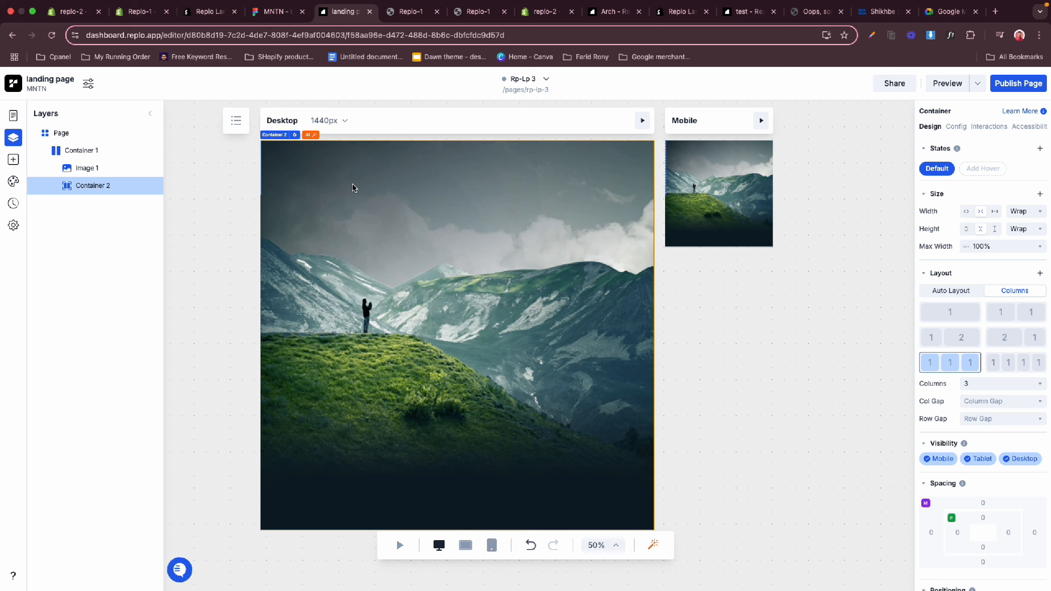
left_click(15, 159)
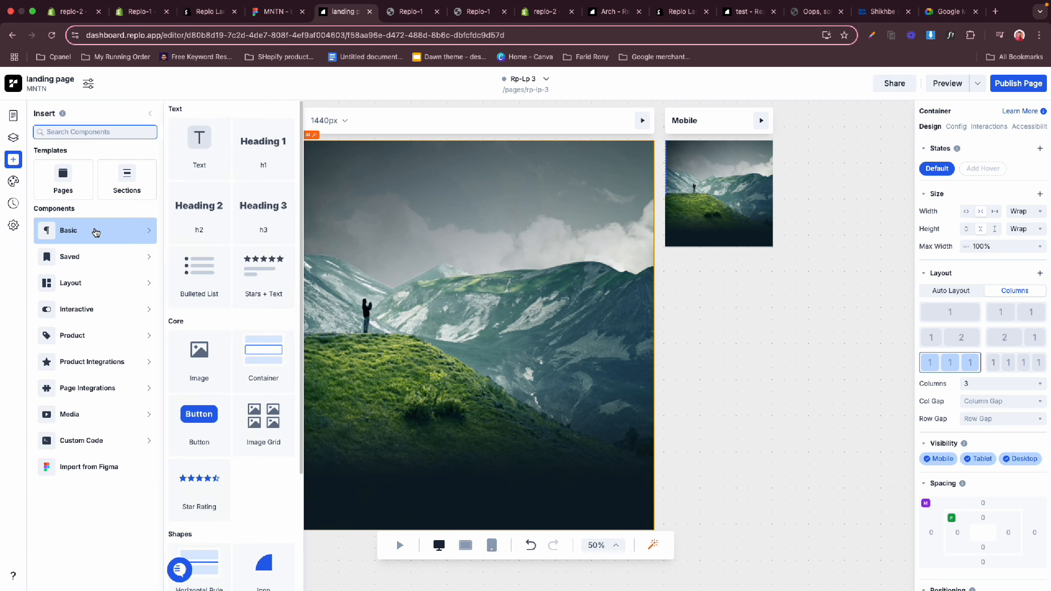
mouse_move(141, 231)
left_click_drag(199, 353, 346, 168)
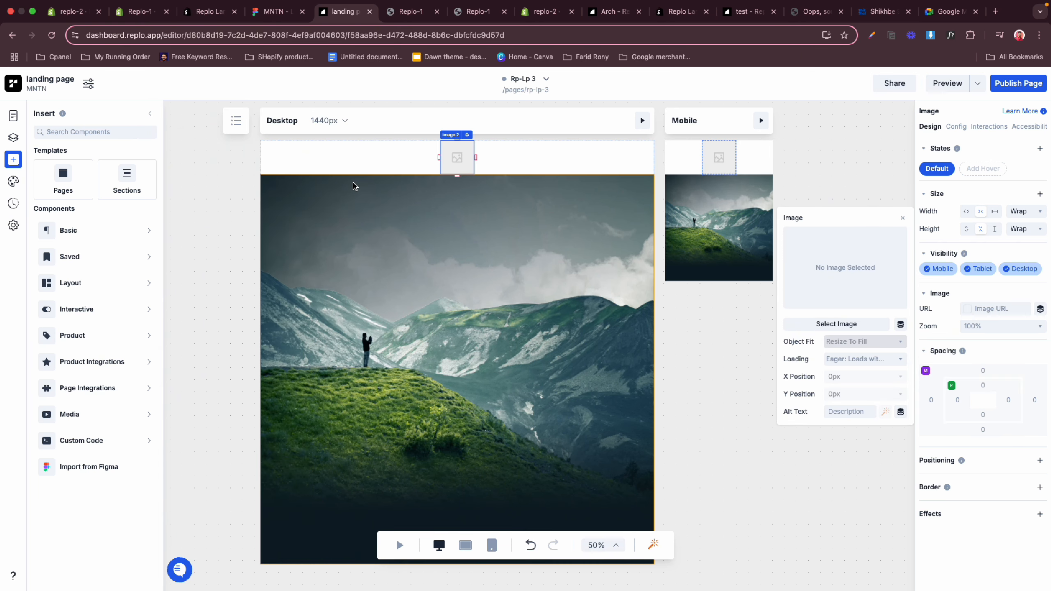
- Move Image 2 into Container 3, the first column of Container 2
left_click(13, 138)
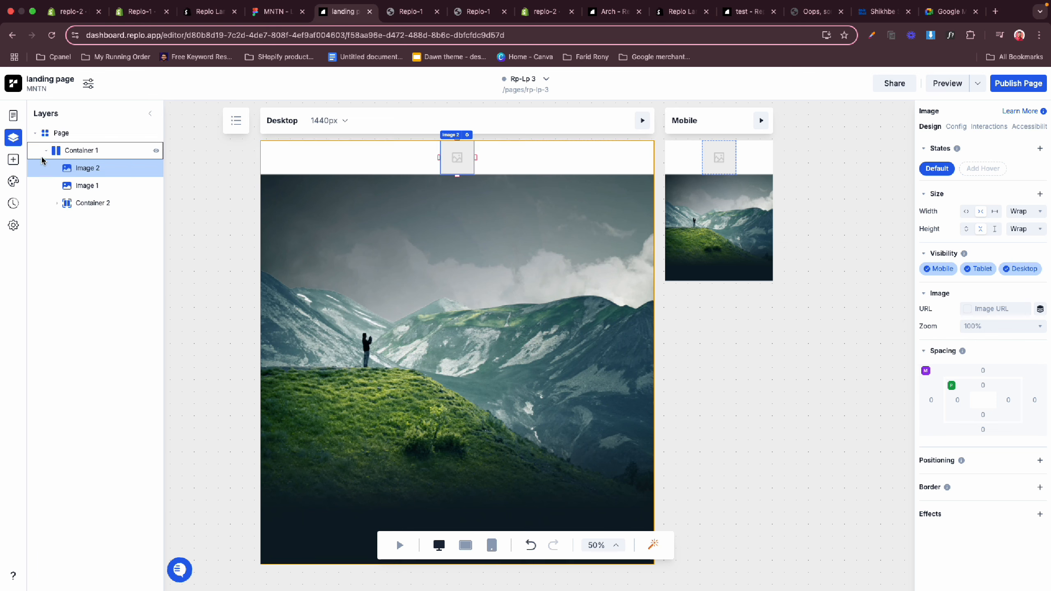
left_click(63, 207)
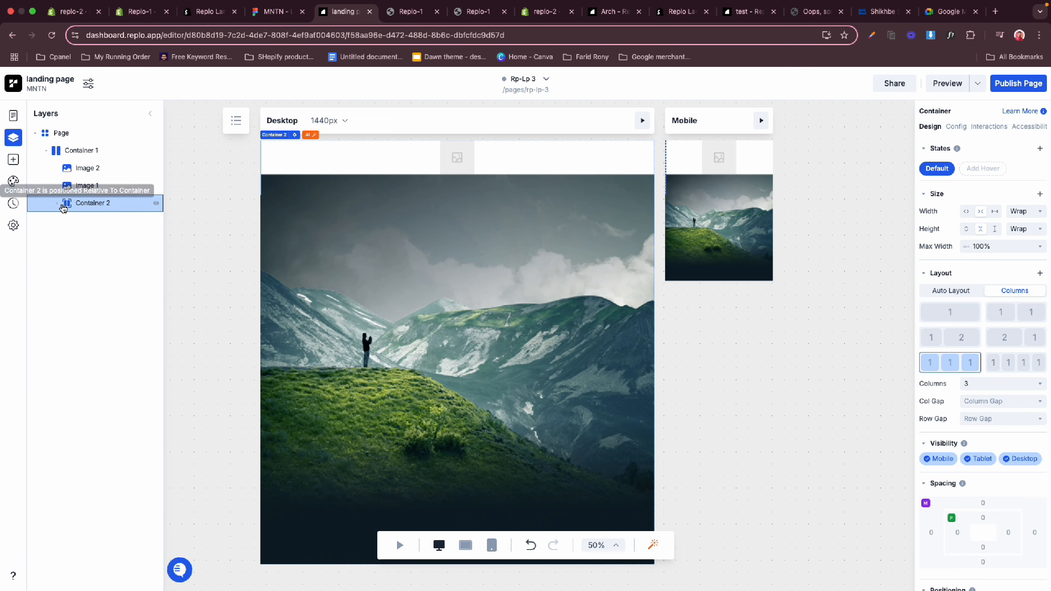
left_click(57, 204)
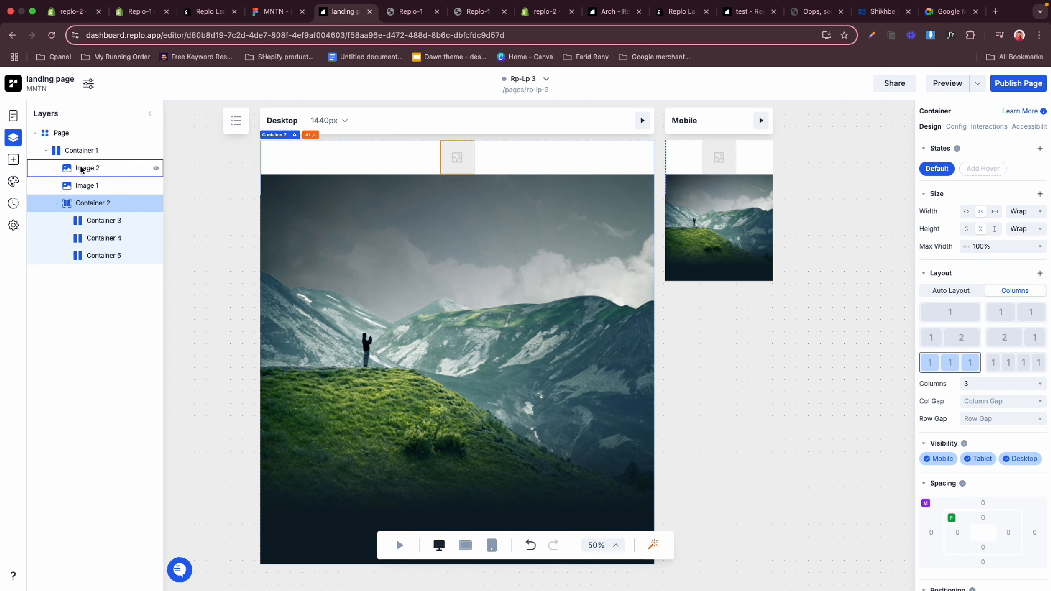
left_click_drag(85, 168, 106, 226)
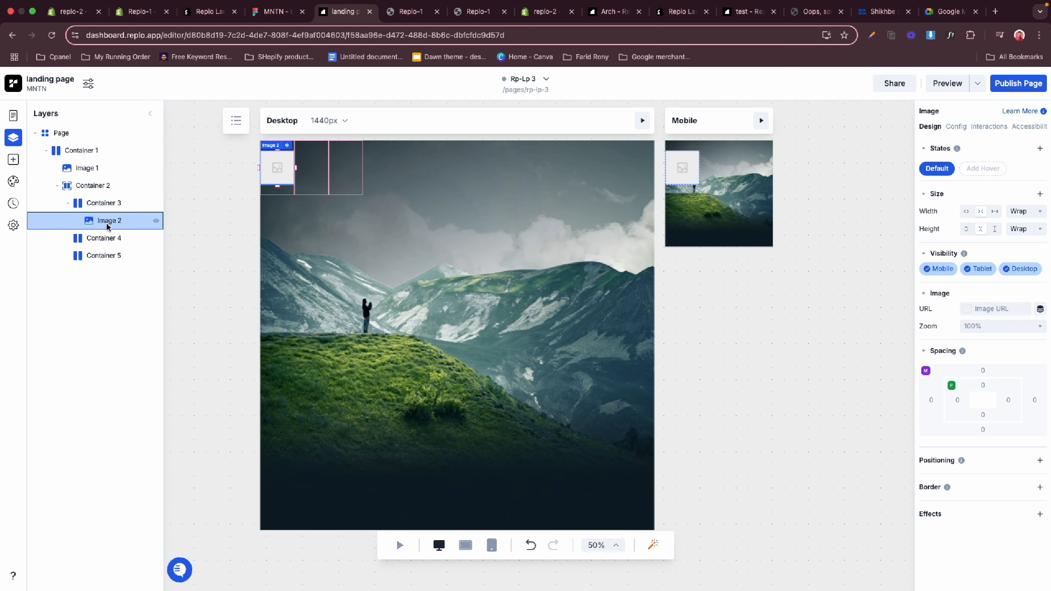
- Switch Container 2 to Auto Layout and set its width to Fill
left_click(112, 203)
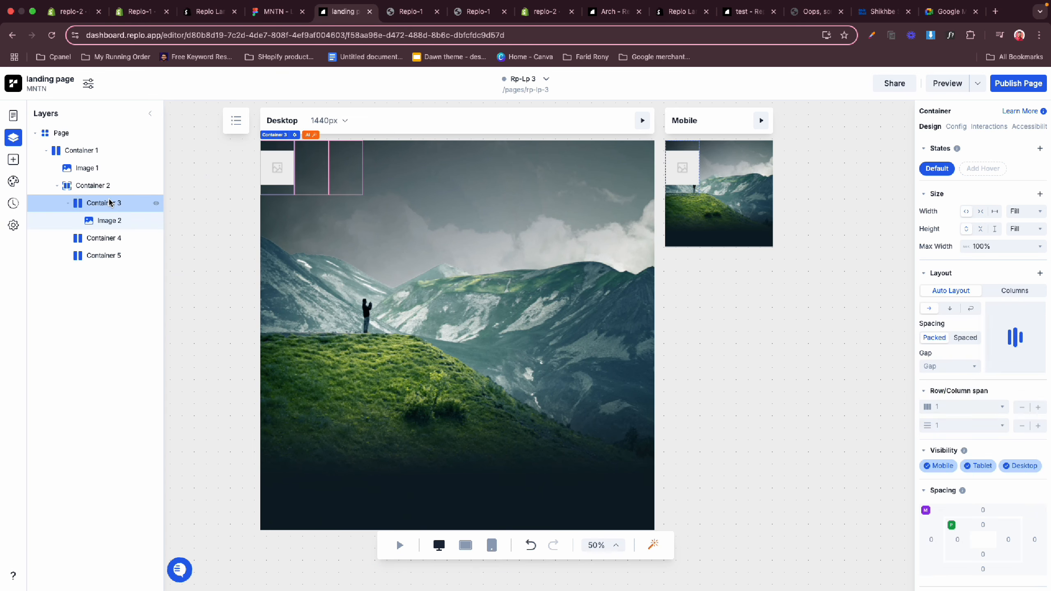
left_click(103, 187)
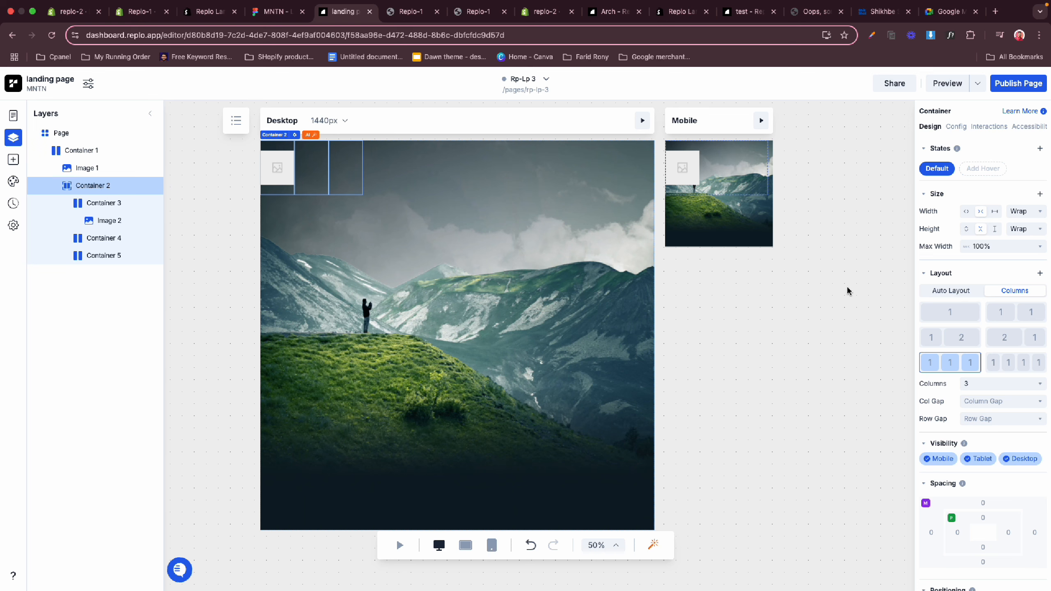
left_click(945, 291)
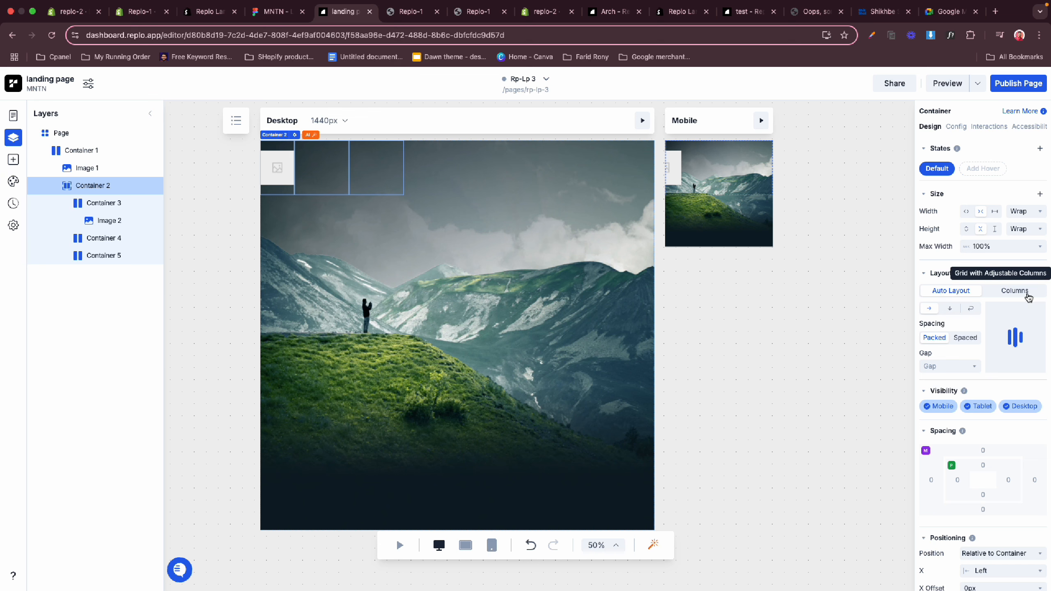
left_click(966, 211)
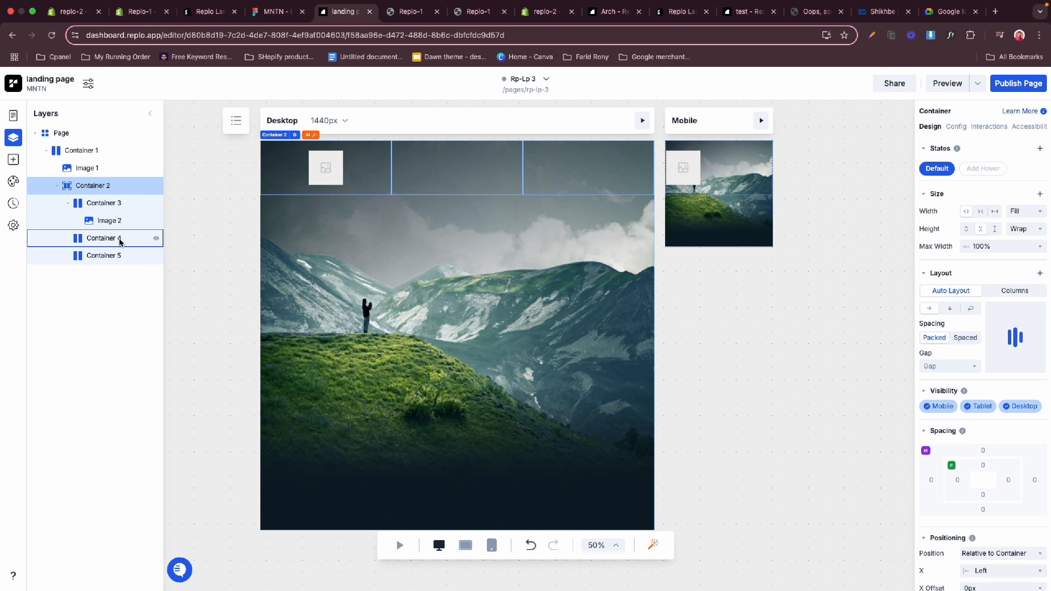
- Insert a Bulleted List into Container 4, the middle header column, and set its layout to horizontal direction
left_click(102, 238)
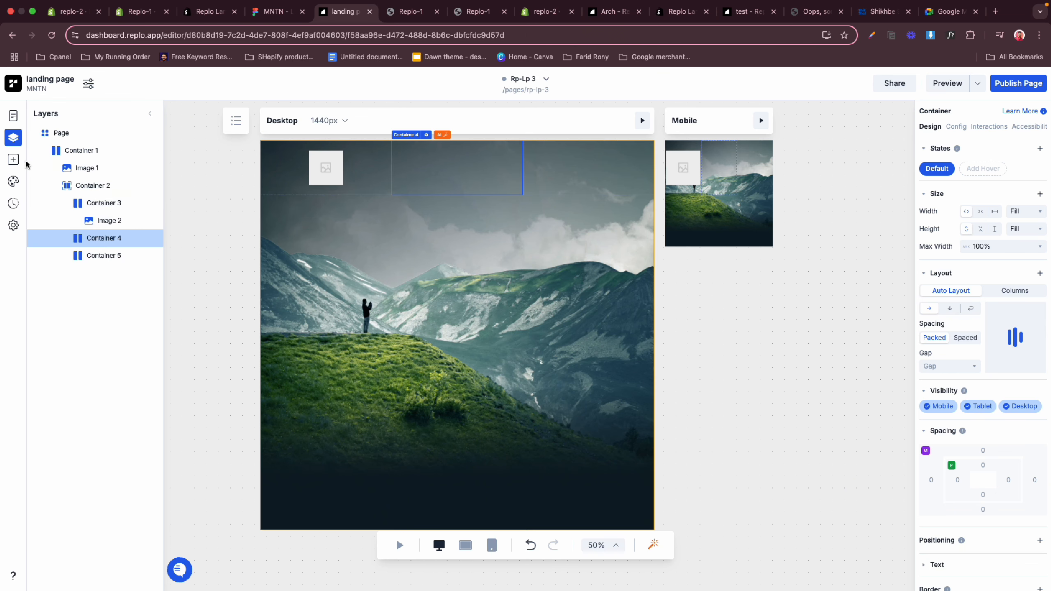
left_click(13, 160)
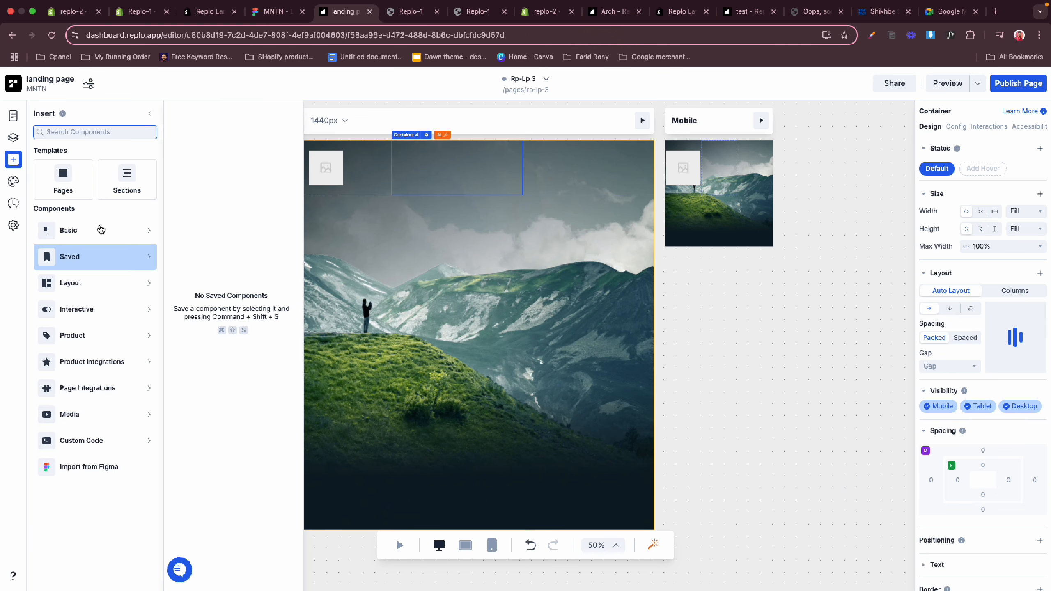
mouse_move(129, 230)
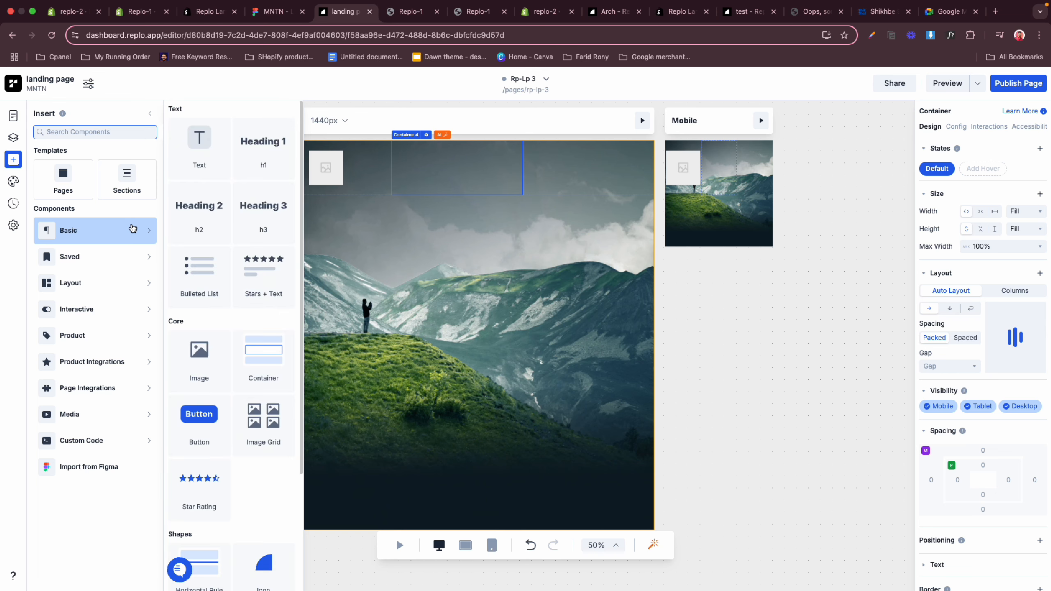
left_click_drag(174, 272, 455, 173)
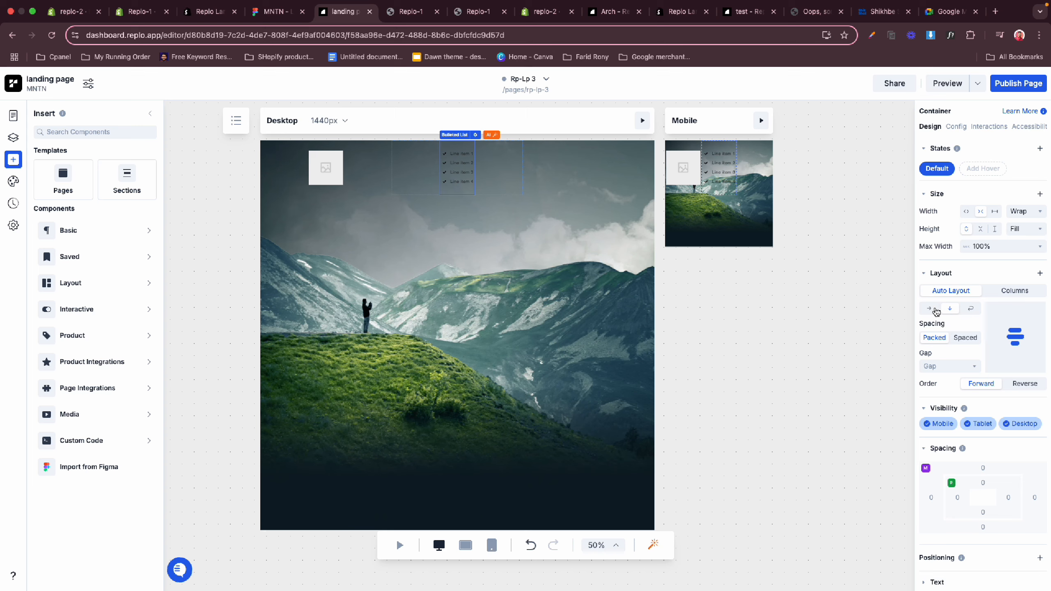
left_click(930, 308)
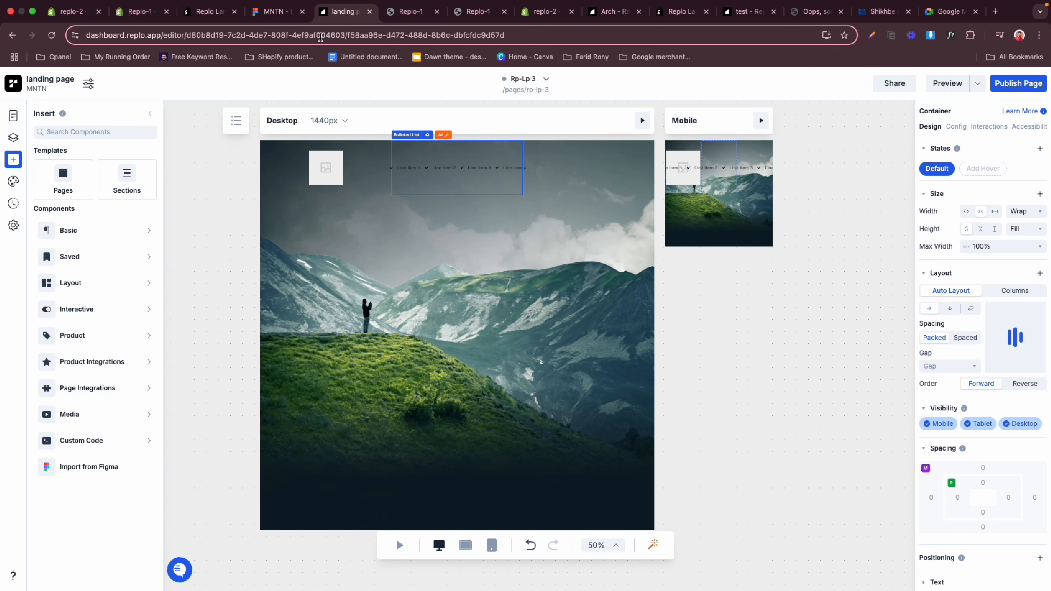
- Check the header navigation in the Figma design and delete the fourth item of the bulleted list in Container 4
left_click(276, 12)
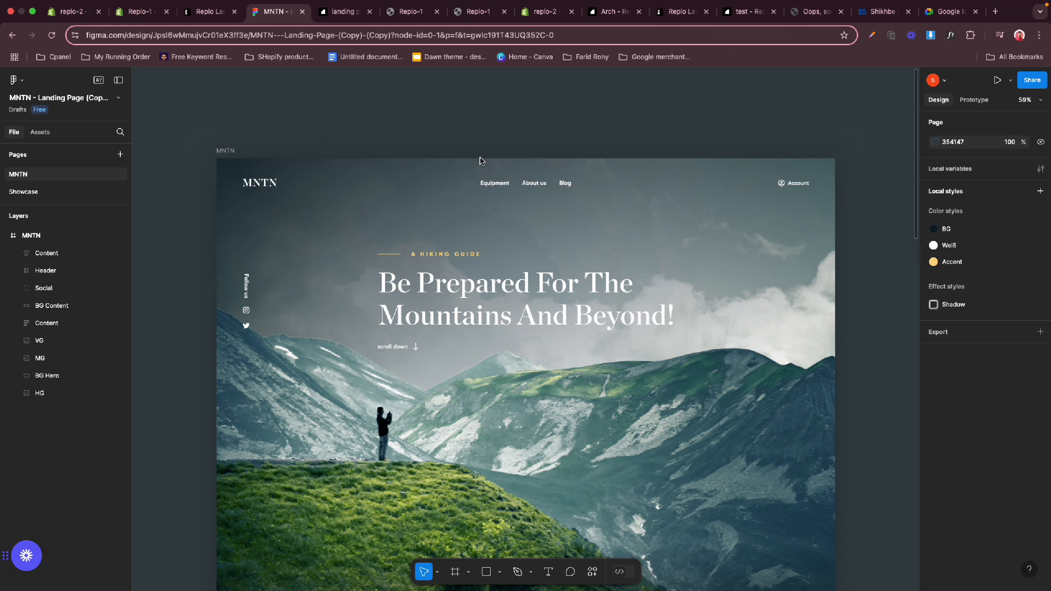
left_click(346, 12)
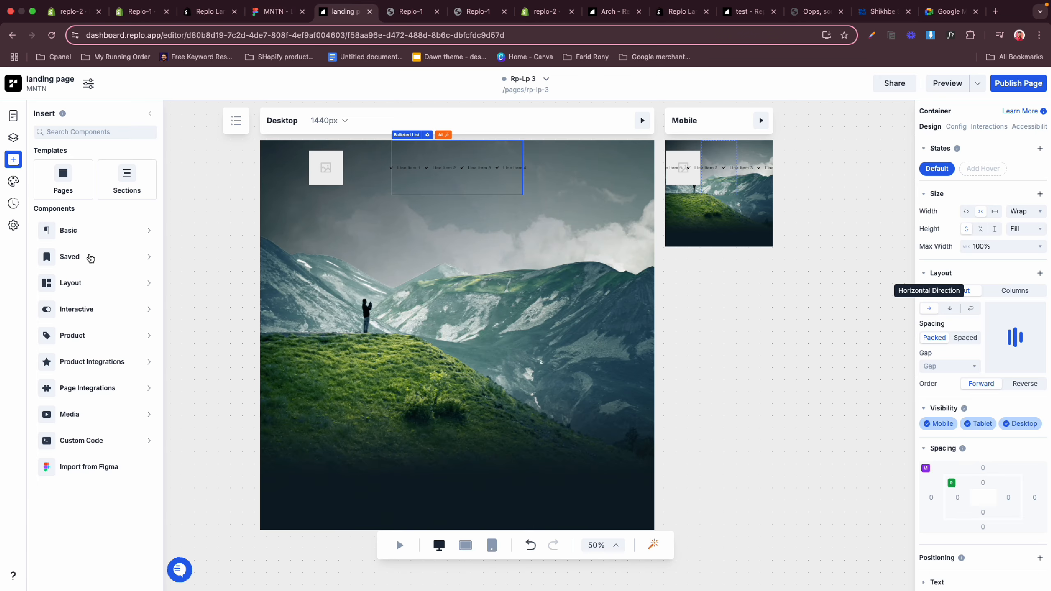
left_click(12, 135)
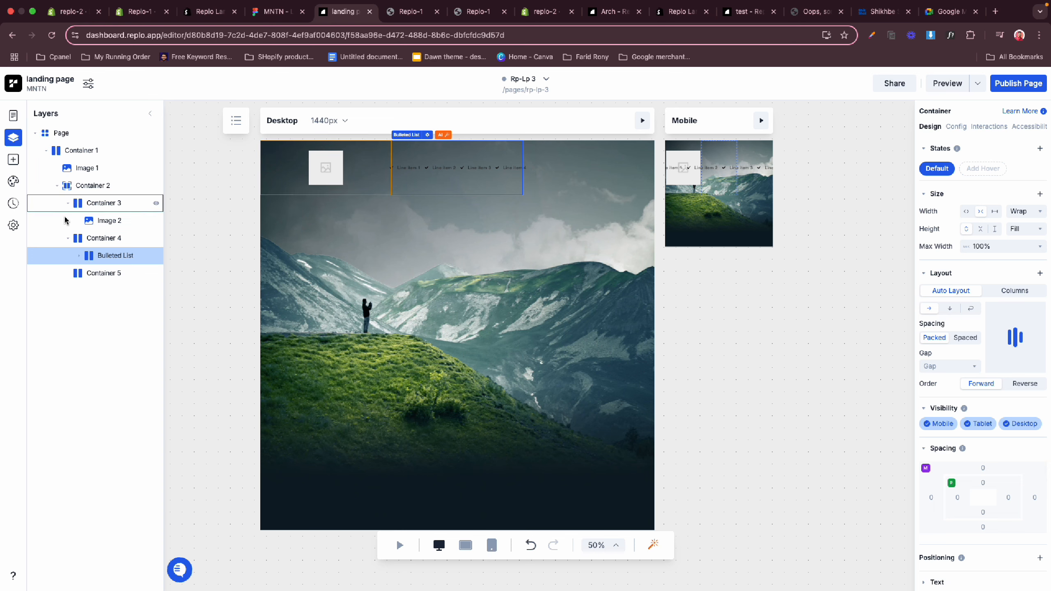
left_click(79, 255)
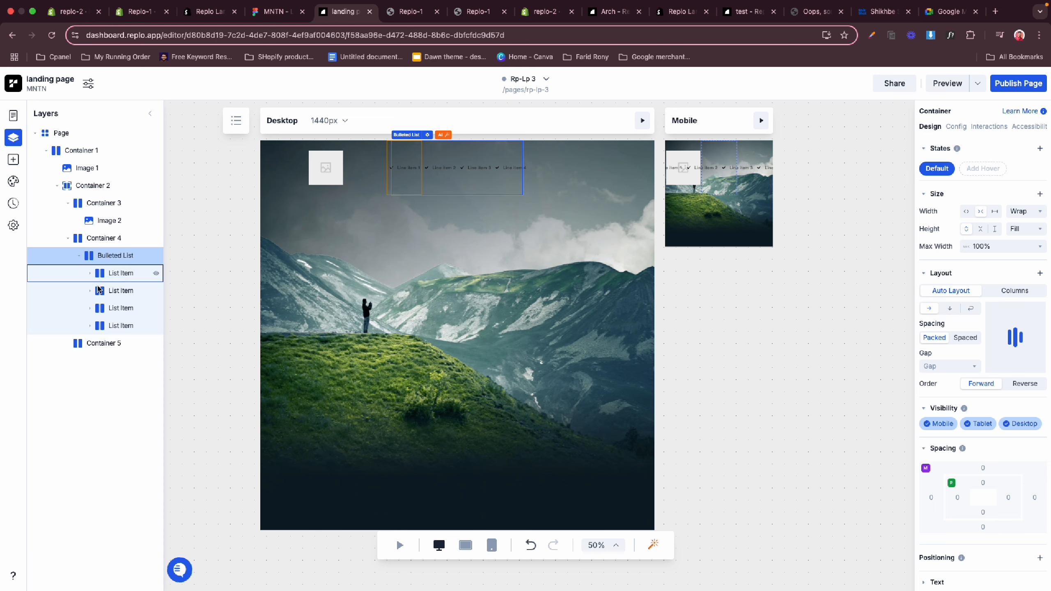
right_click(112, 326)
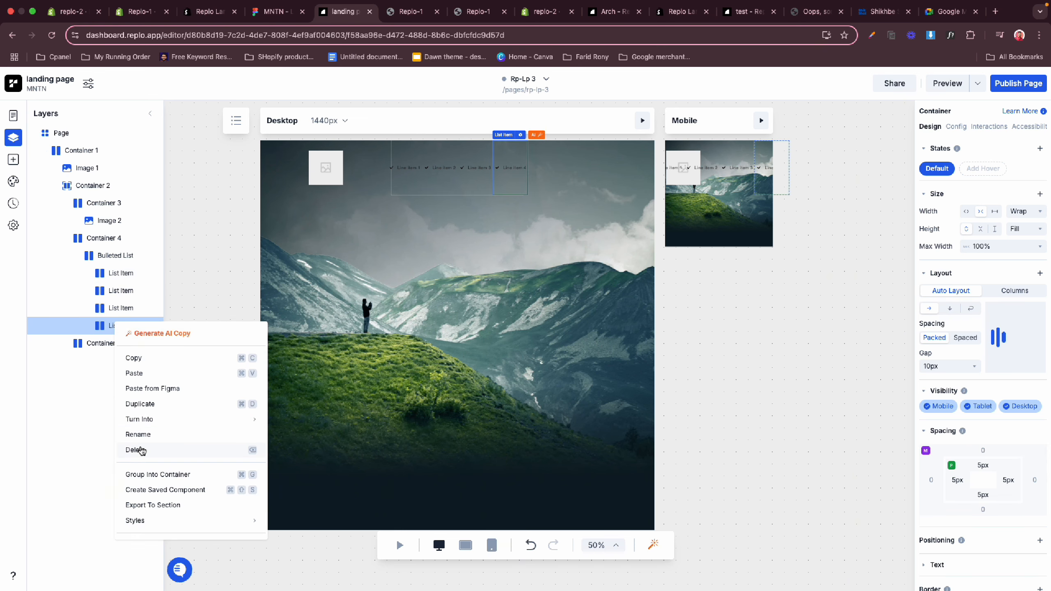
left_click(140, 449)
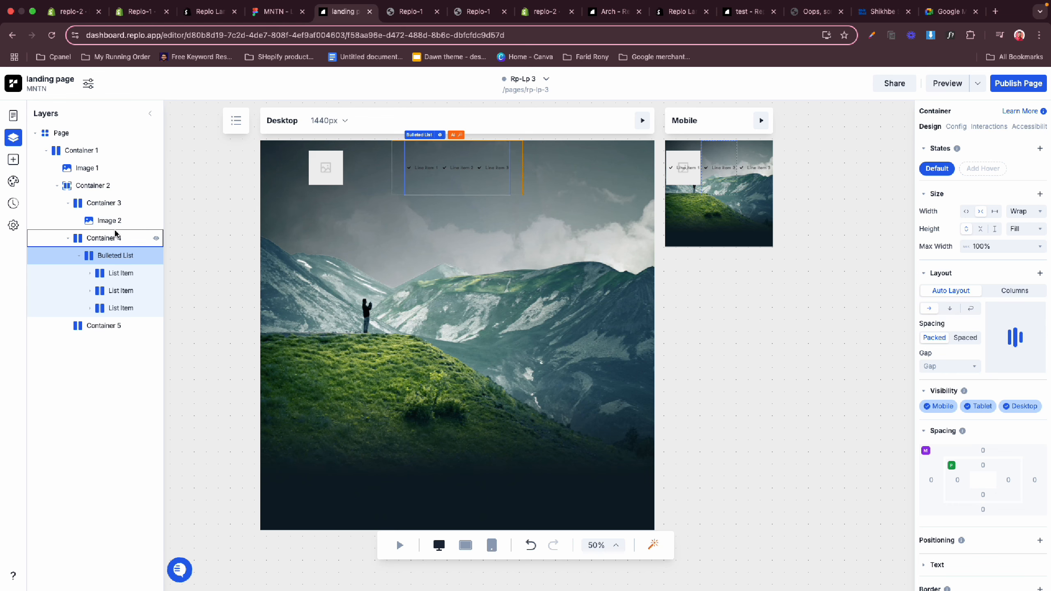
- Insert another Bulleted List into Container 5, the last header column
left_click(608, 186)
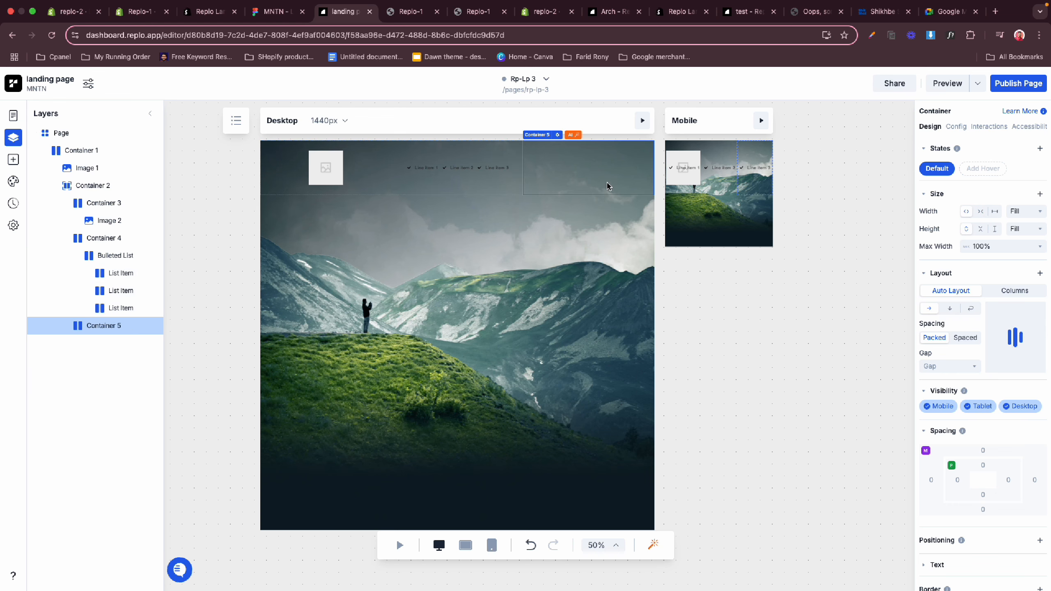
left_click(13, 161)
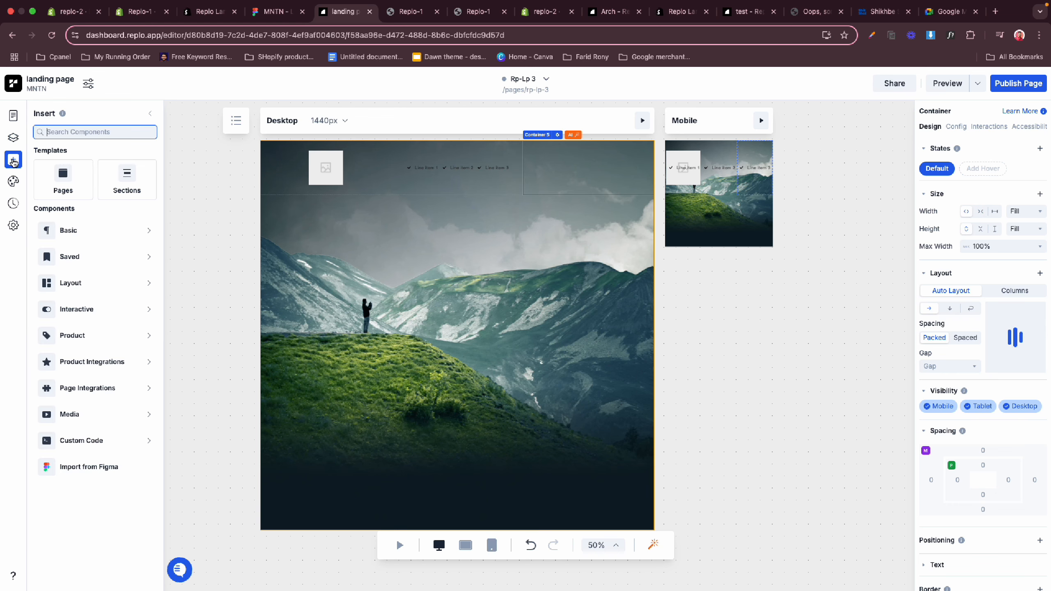
left_click(103, 230)
left_click_drag(199, 285, 578, 177)
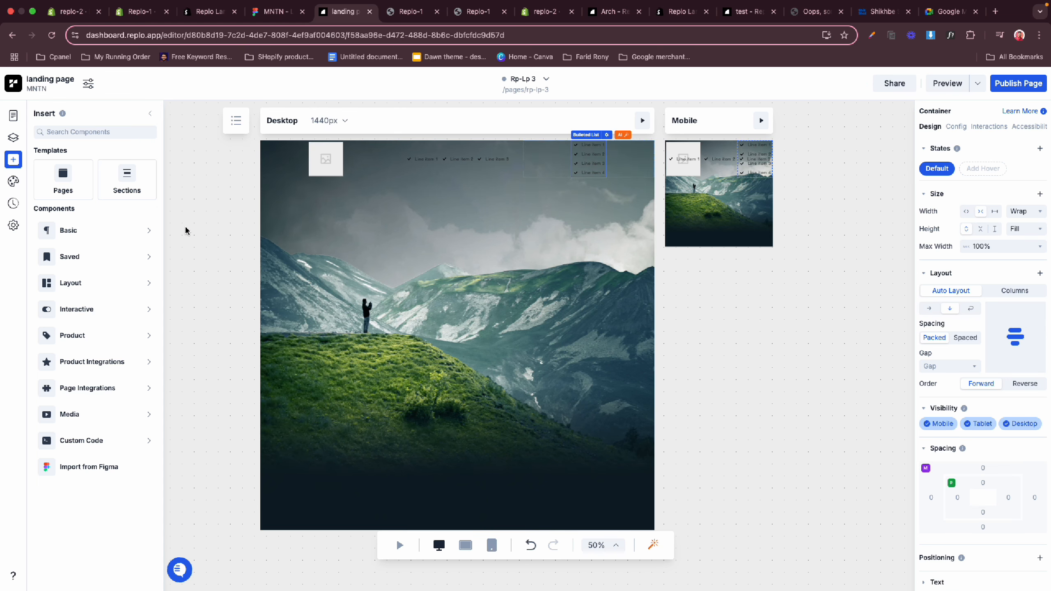
left_click(85, 257)
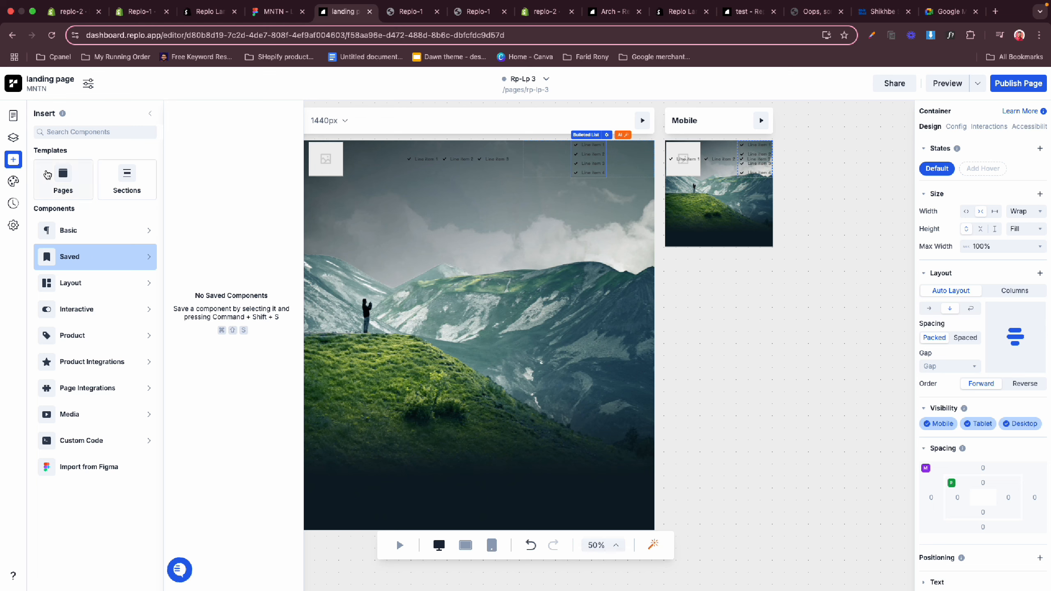
- Delete the second, third and fourth items of the bulleted list in Container 5, keeping only the first
left_click(13, 137)
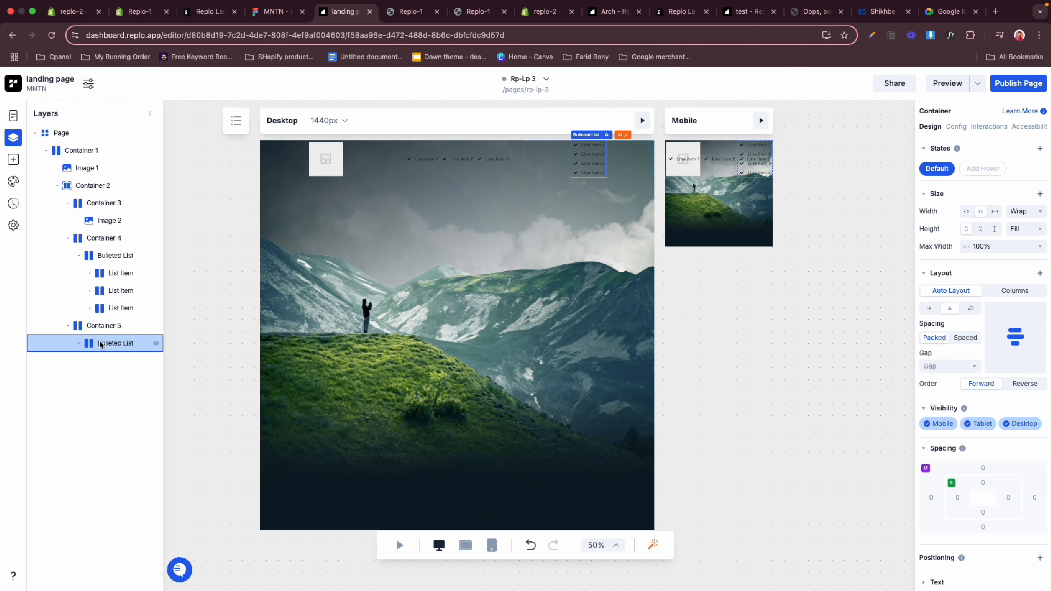
left_click(78, 344)
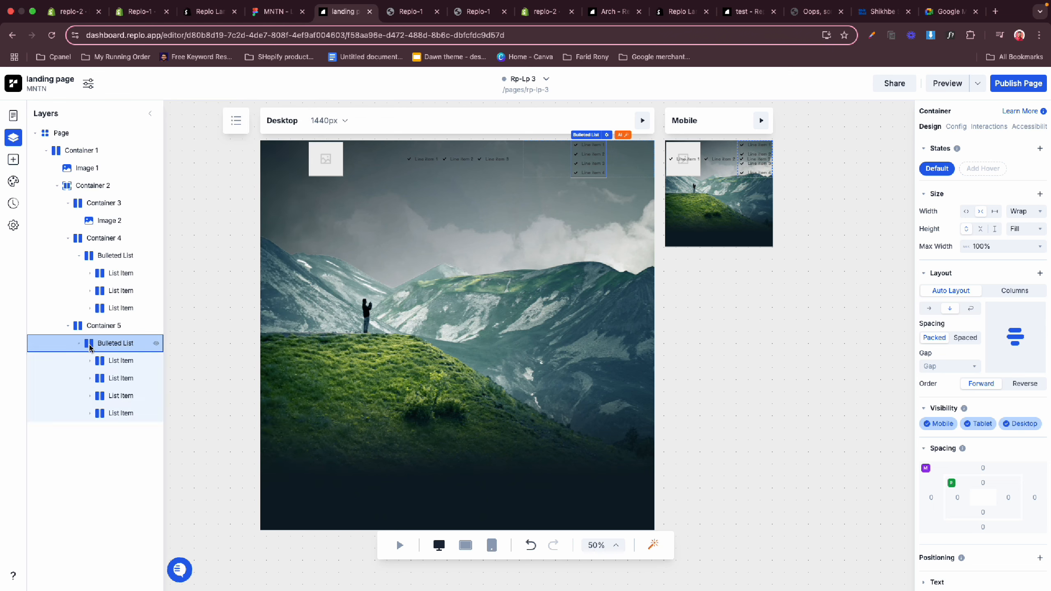
right_click(113, 383)
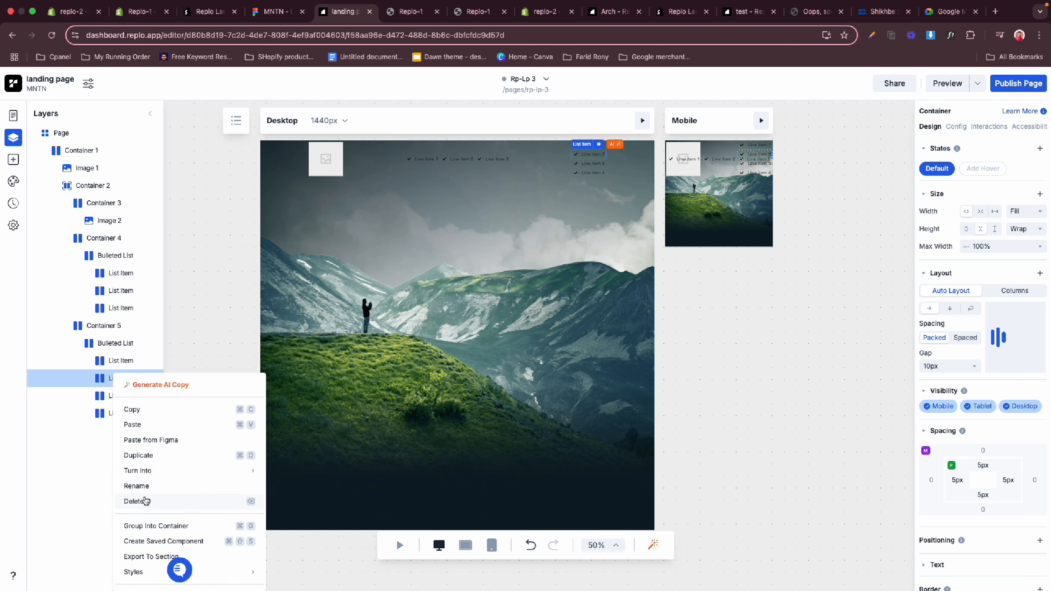
left_click(146, 501)
right_click(116, 379)
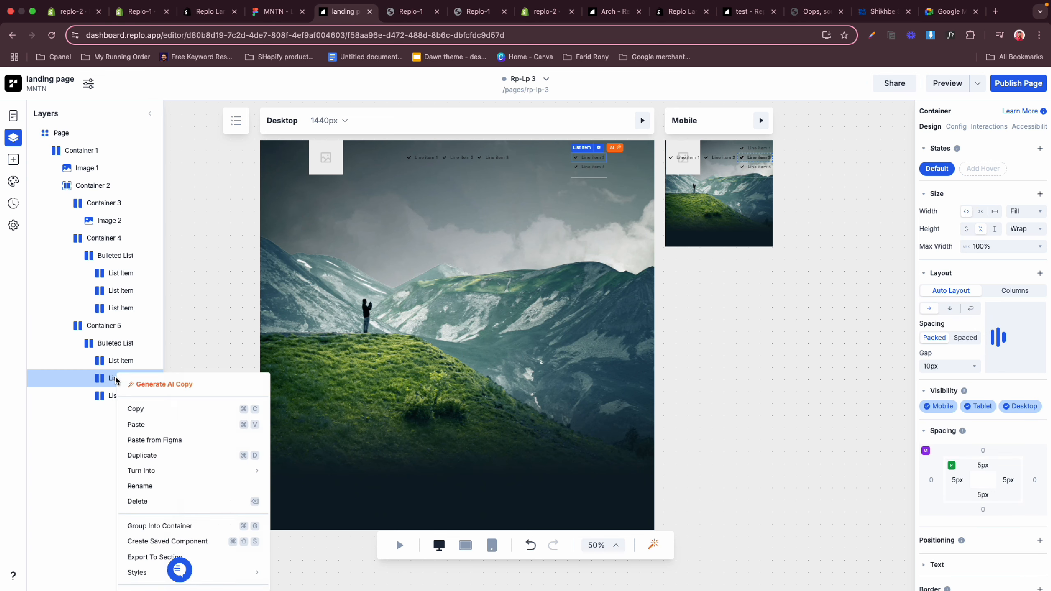
left_click(137, 501)
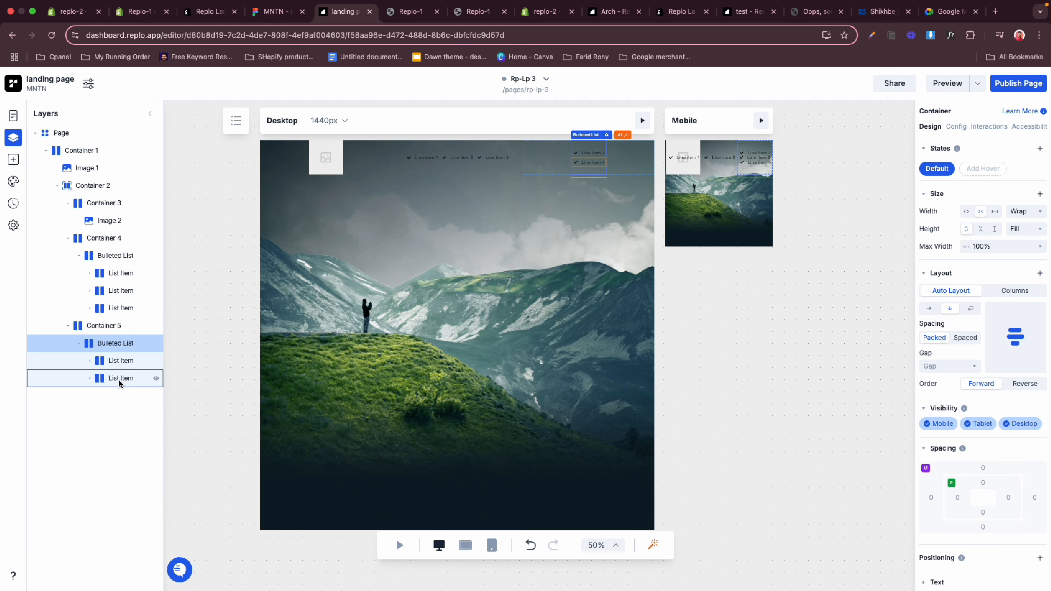
right_click(120, 382)
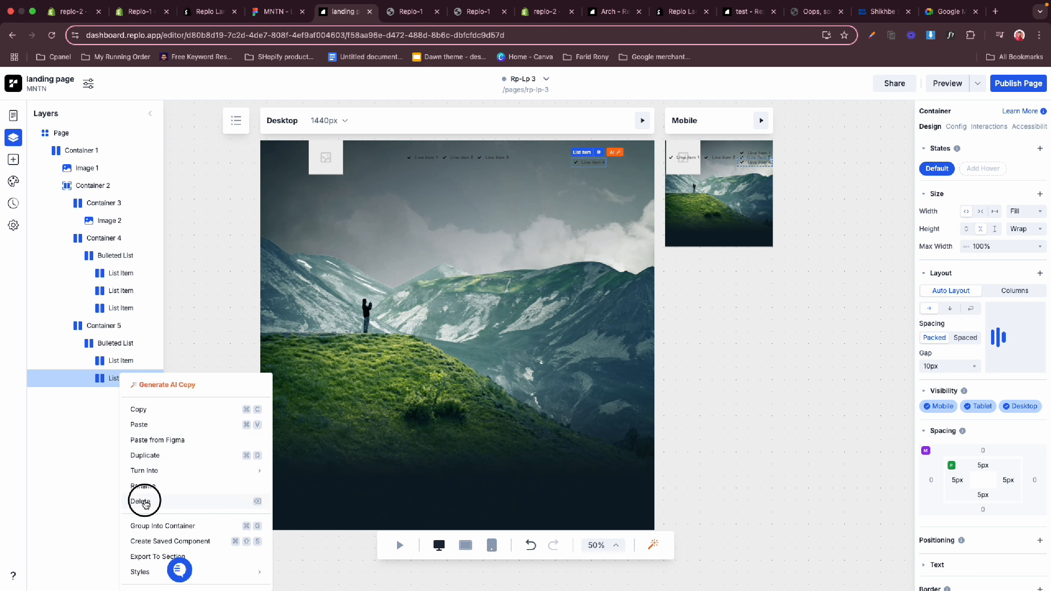
left_click(143, 502)
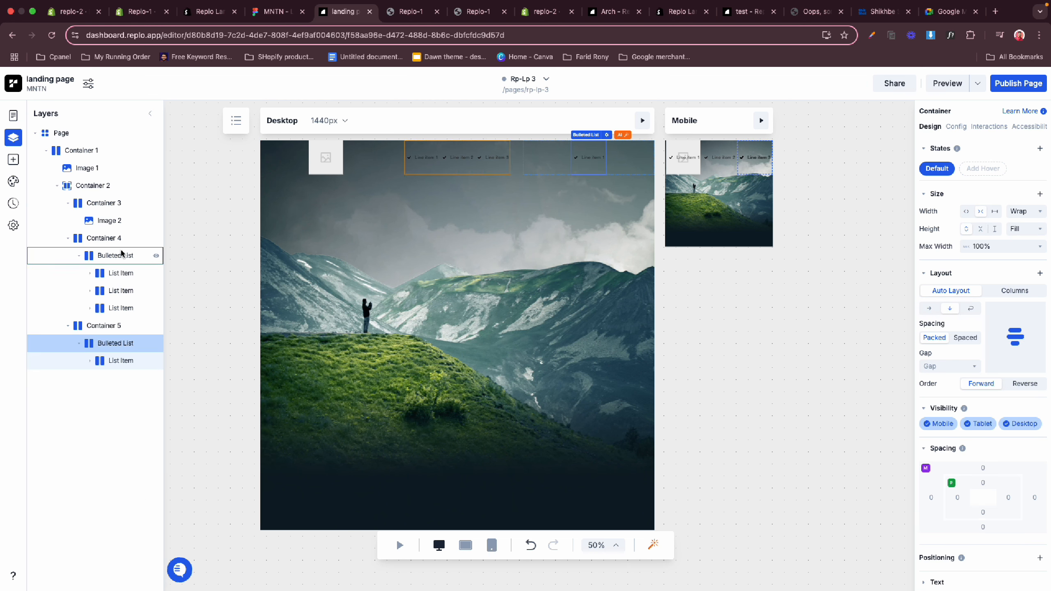
- Set the MNTN logo from the asset library as the source of Image 2 in Container 3
left_click(108, 222)
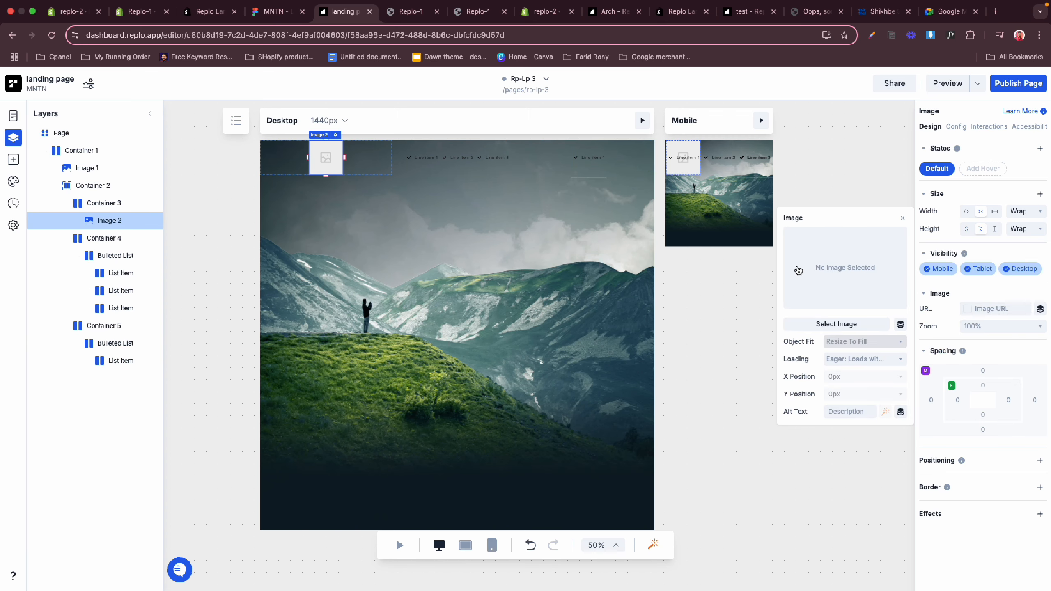
left_click(852, 326)
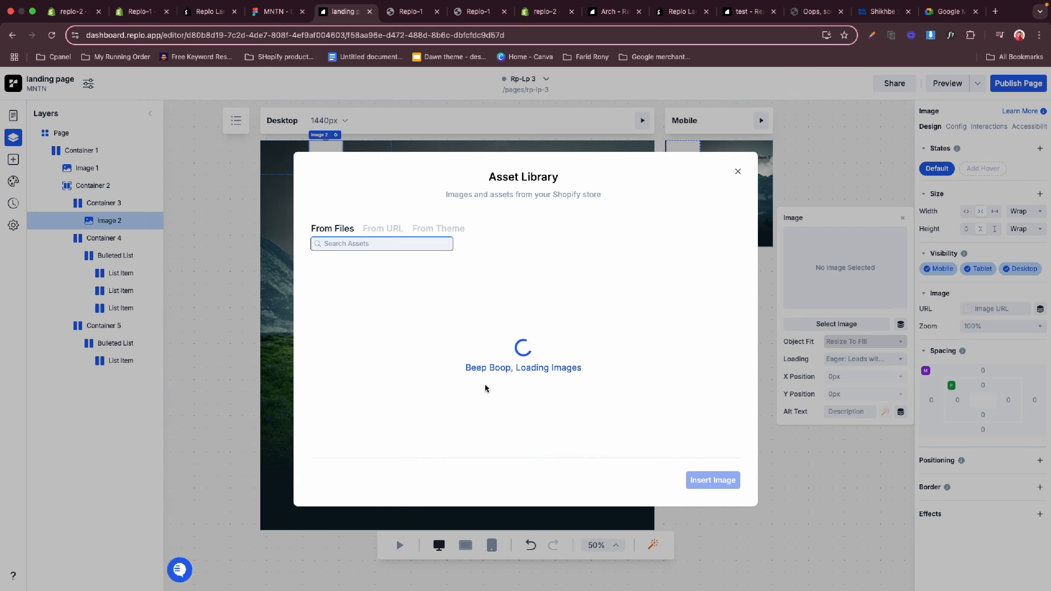
left_click(448, 364)
left_click(716, 481)
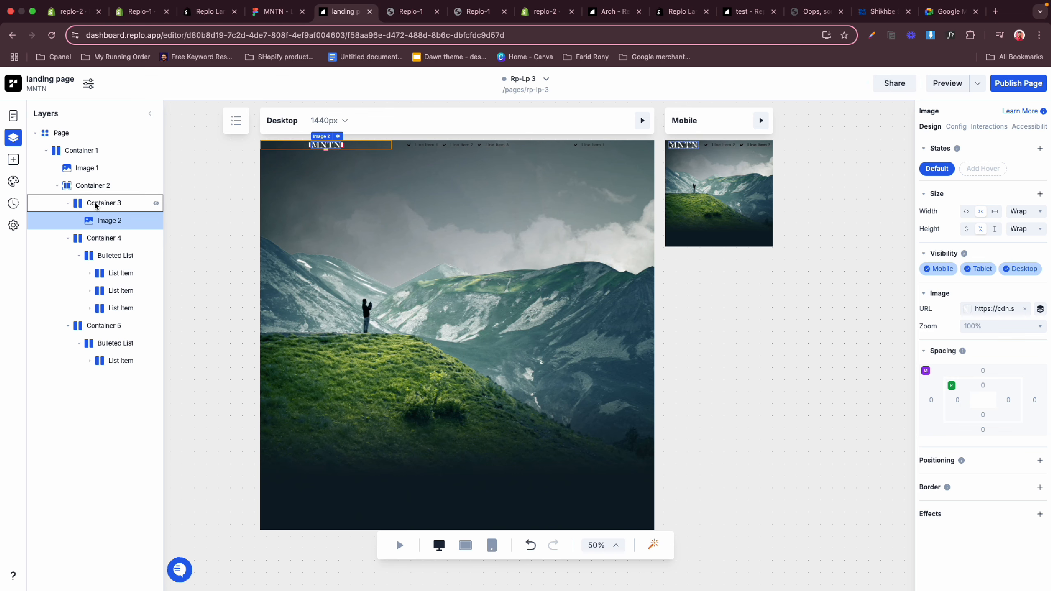
- Set the top and bottom padding of Container 2, the header row, to 20px
left_click(95, 205)
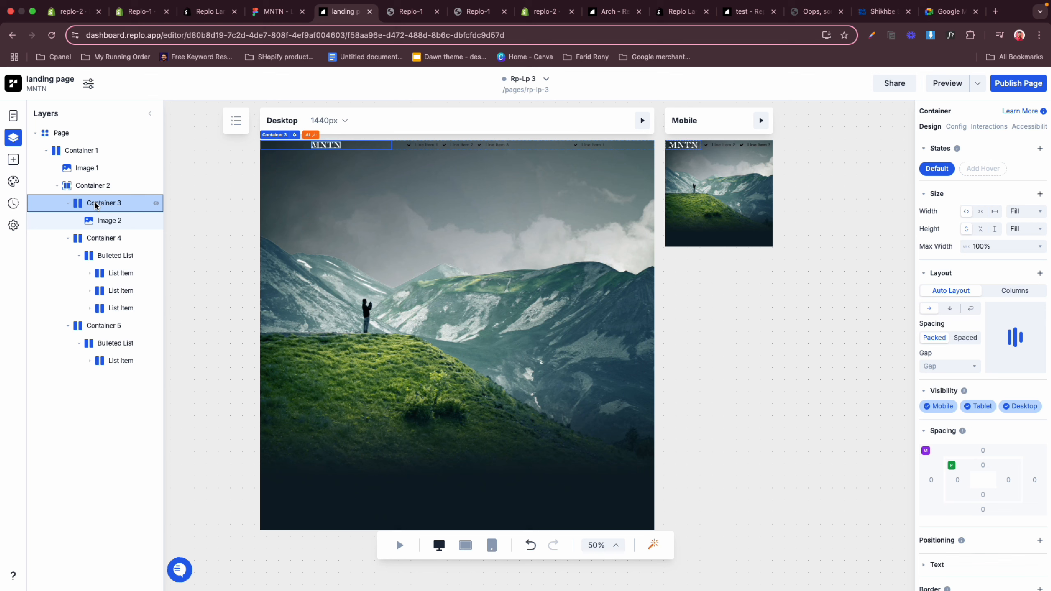
left_click(99, 185)
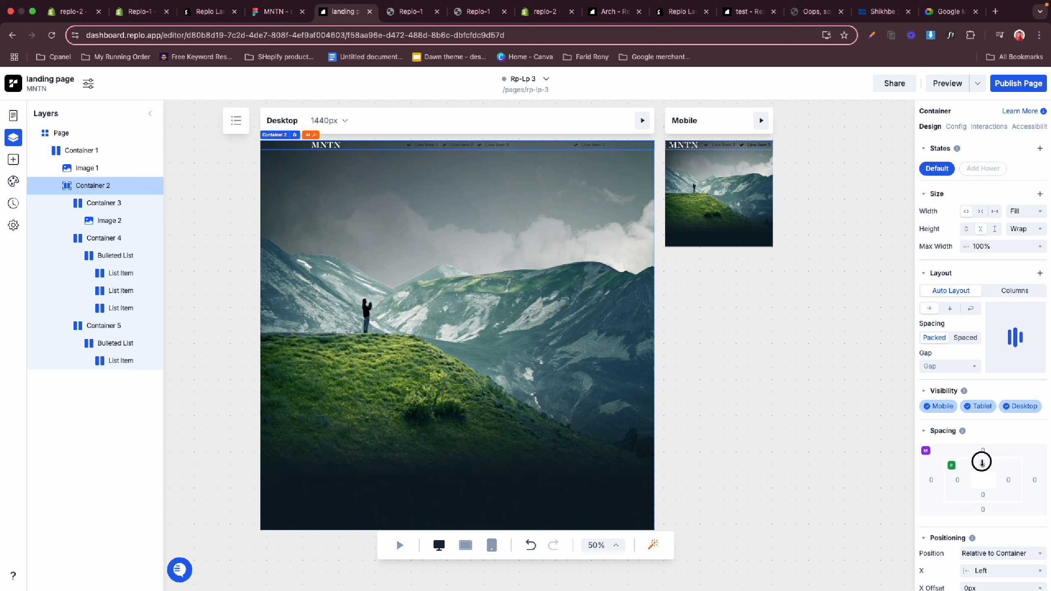
left_click(983, 463)
key("Return")
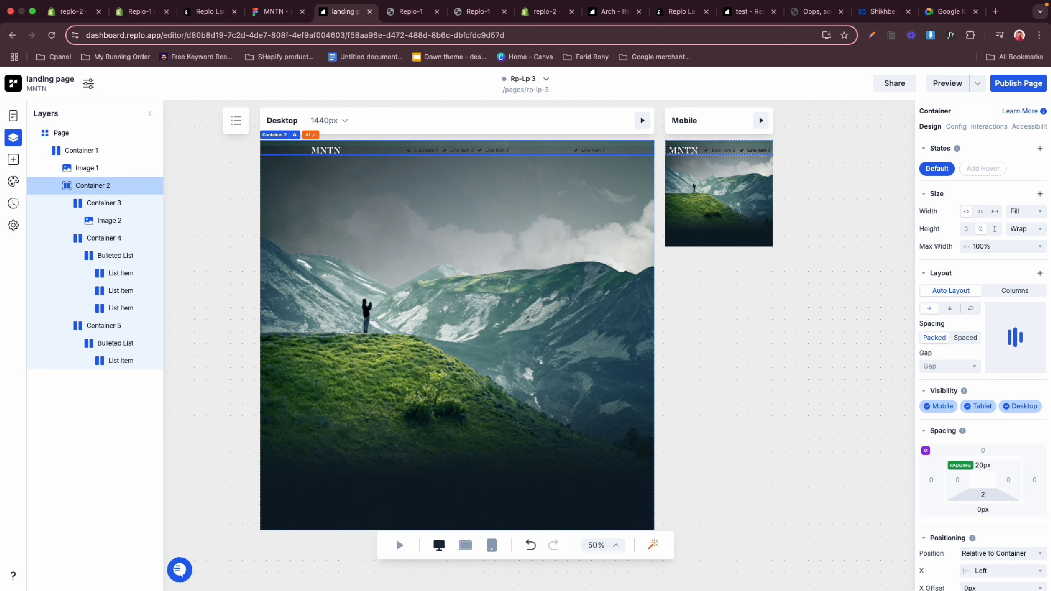
type("20")
key("Return")
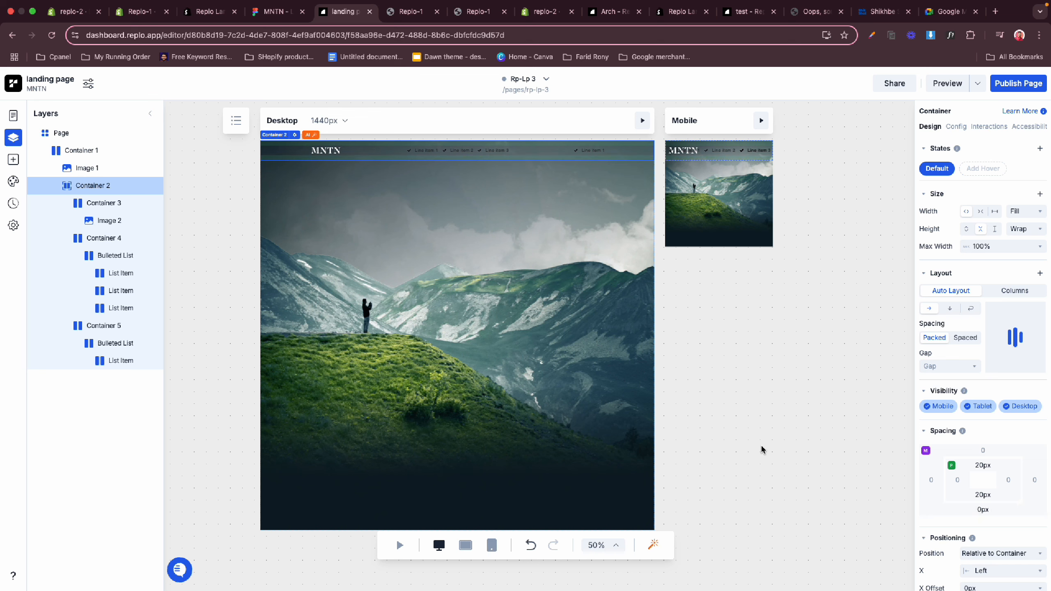
left_click(232, 247)
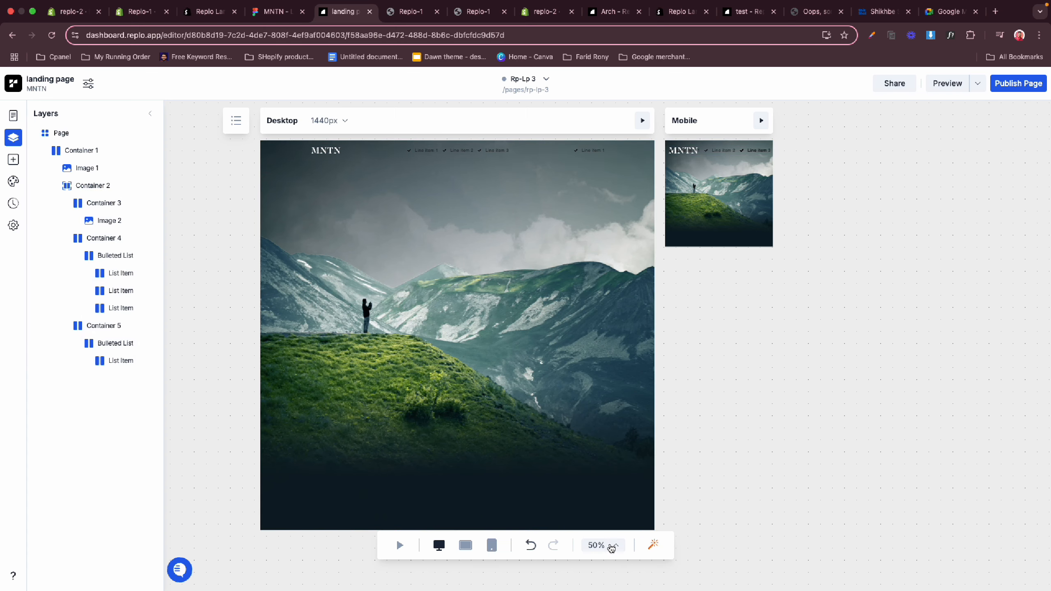
left_click(615, 548)
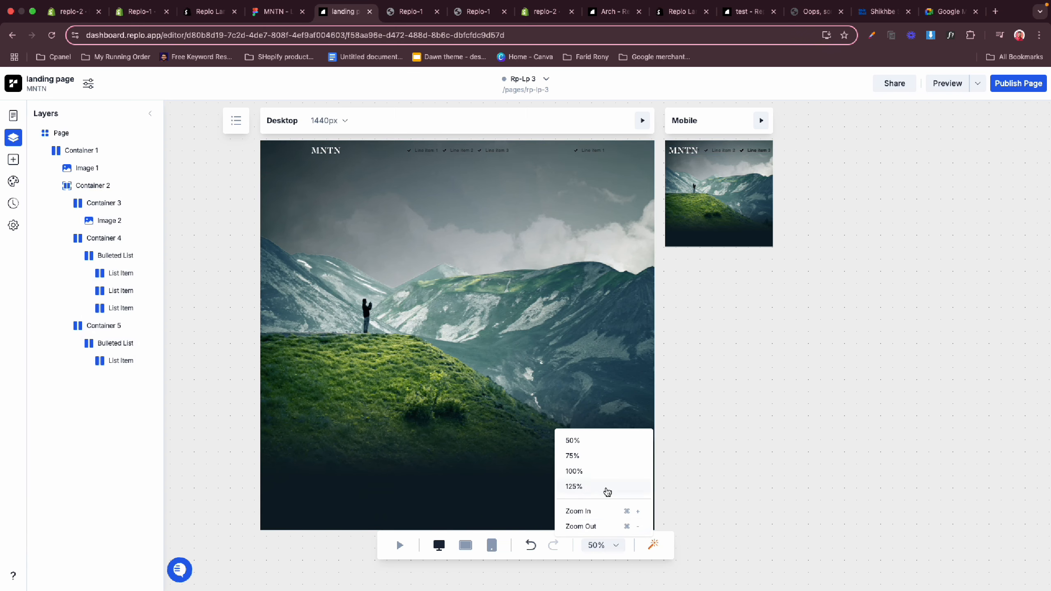
left_click(603, 474)
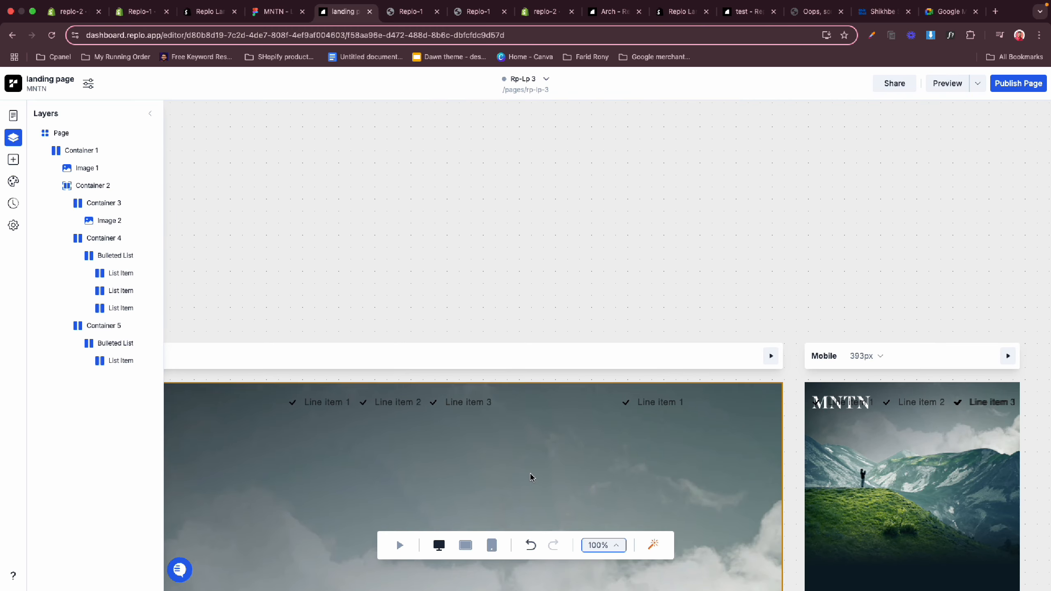
left_click(623, 550)
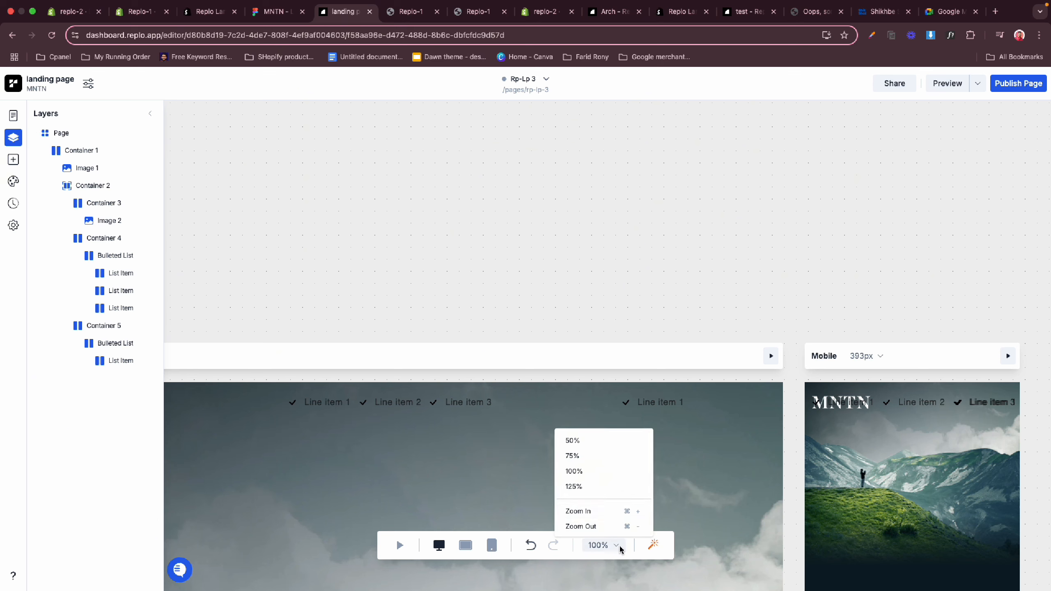
left_click(583, 448)
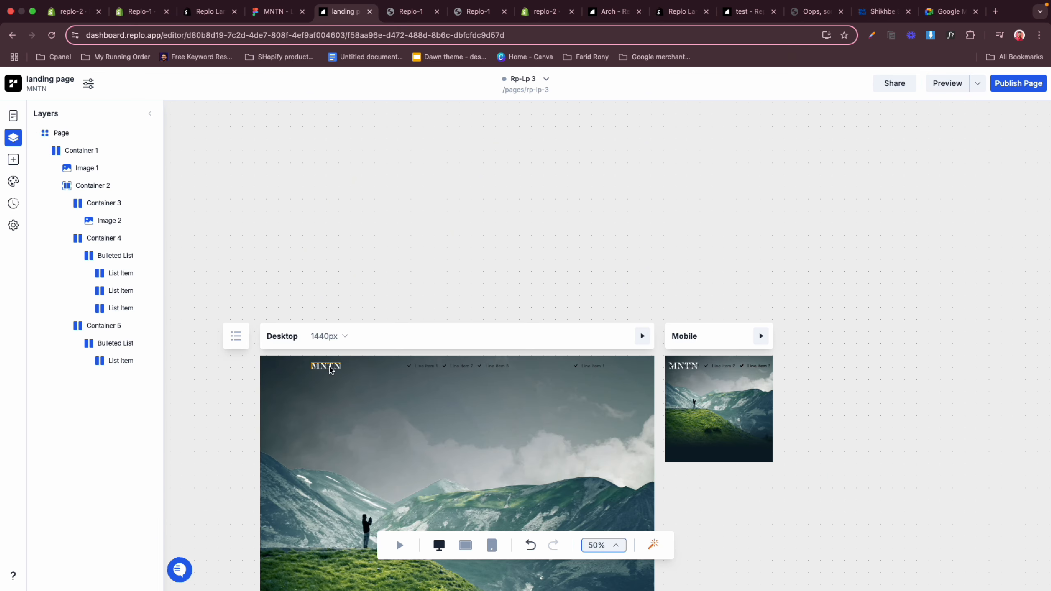
- Align the logo to the left within Container 3 and set that container's left padding to 20px
left_click(307, 370)
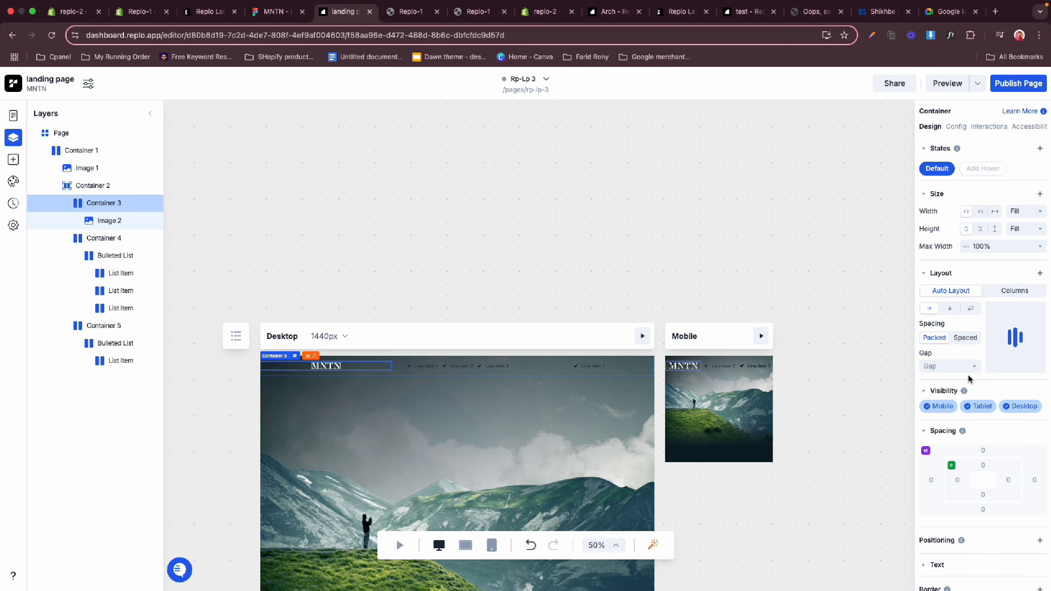
scroll(968, 378, "down", 1)
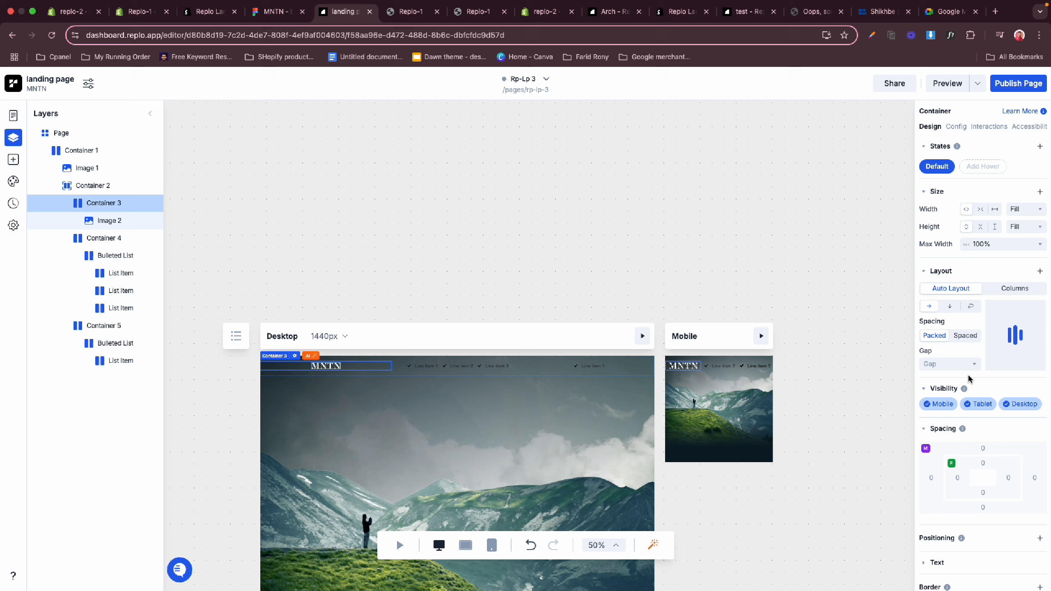
left_click(996, 338)
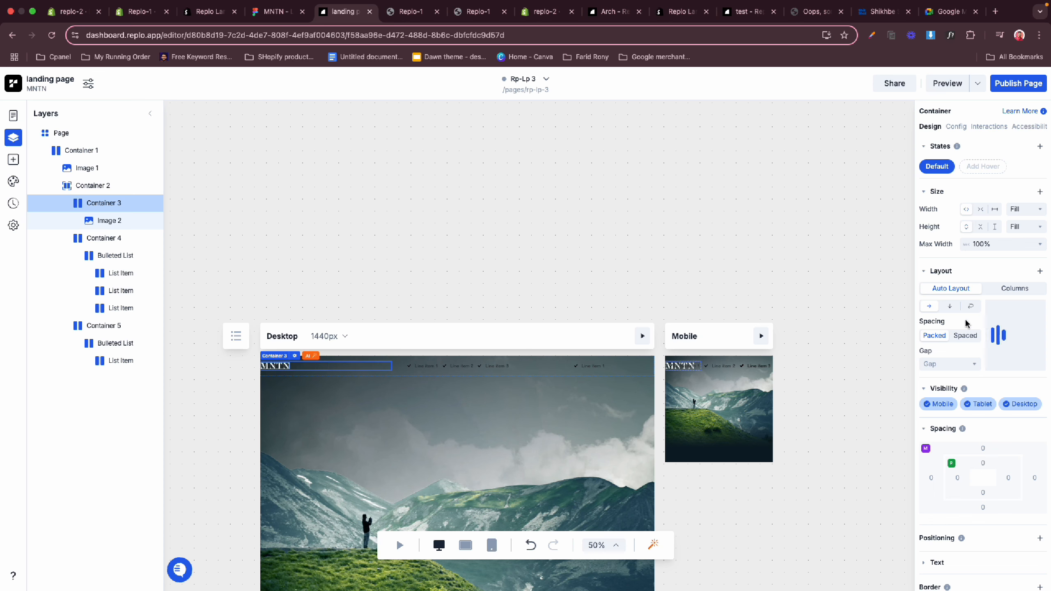
scroll(966, 325, "down", 3)
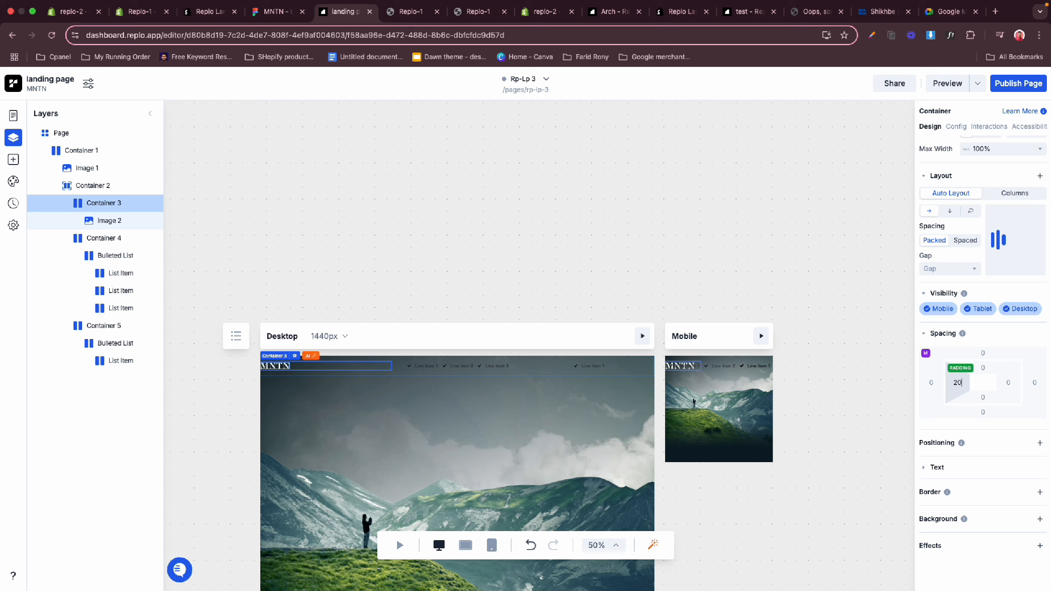
key("Return")
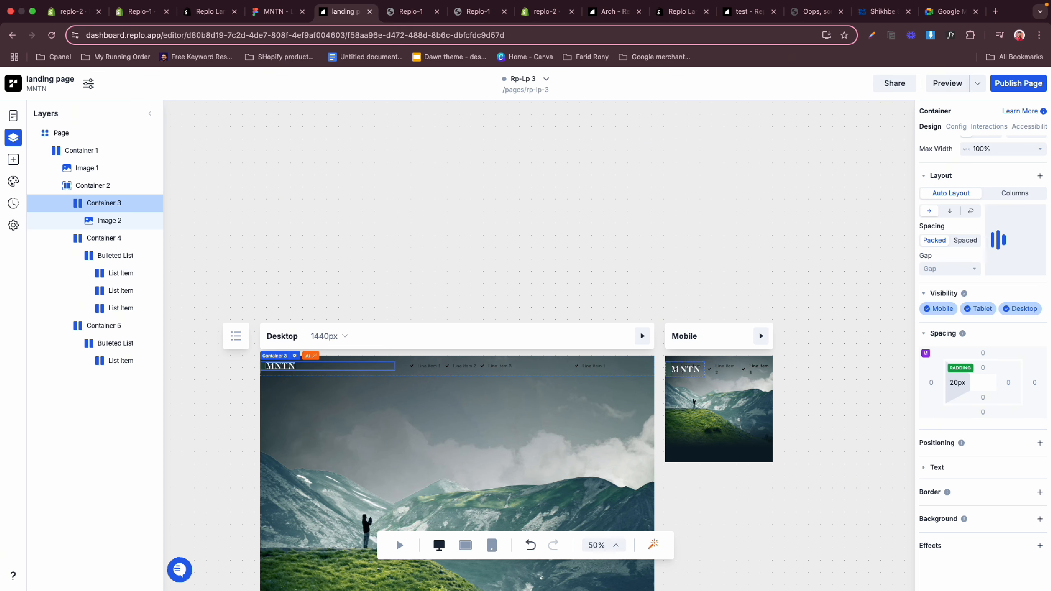
- Set the left and right padding of Container 2 to 30px
left_click(112, 190)
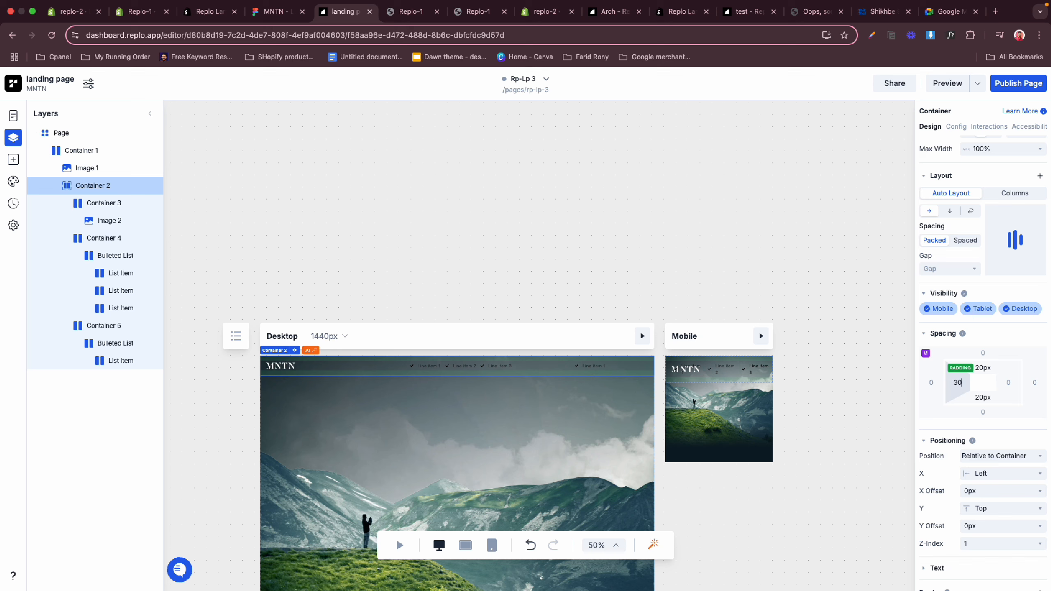
left_click(1006, 383)
type("30")
key("Return")
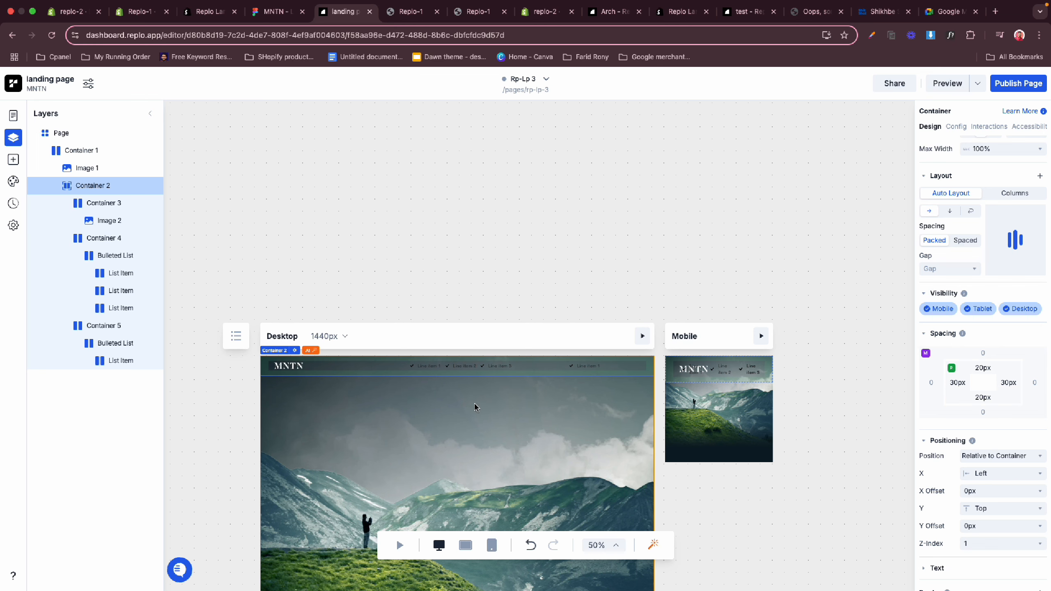
mouse_move(569, 3)
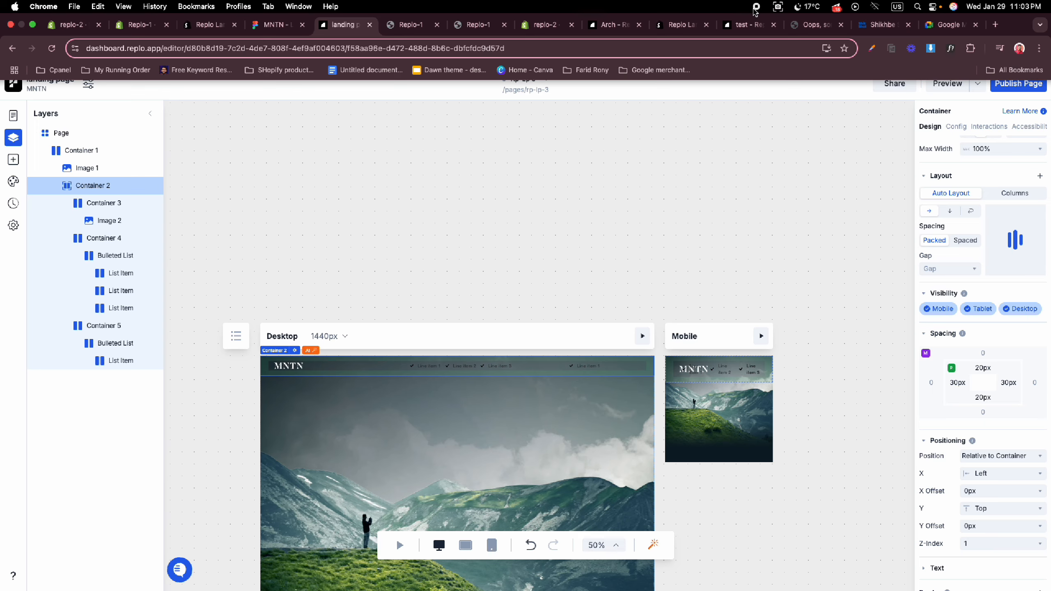